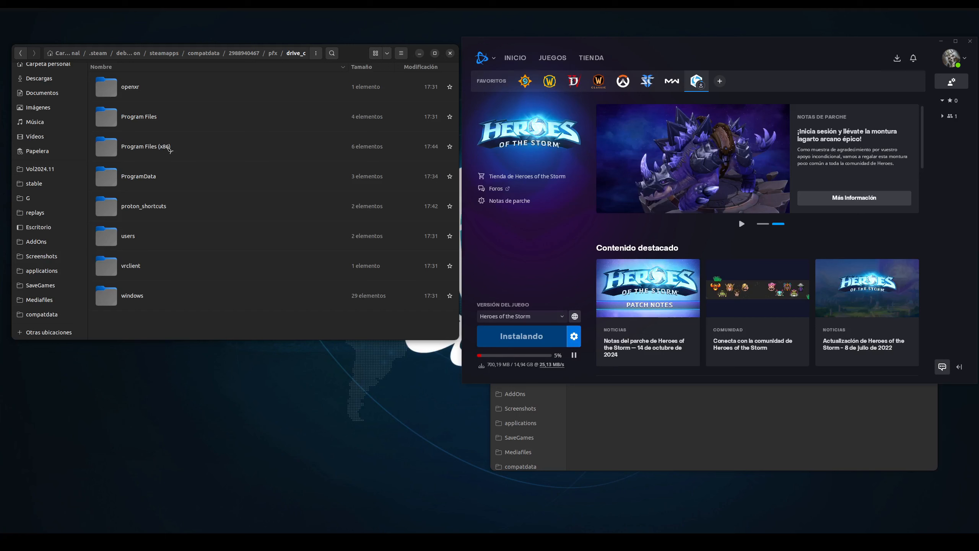
Step: Search the Steam compatdata folder for "heroes"
double_click(164, 149)
click(42, 314)
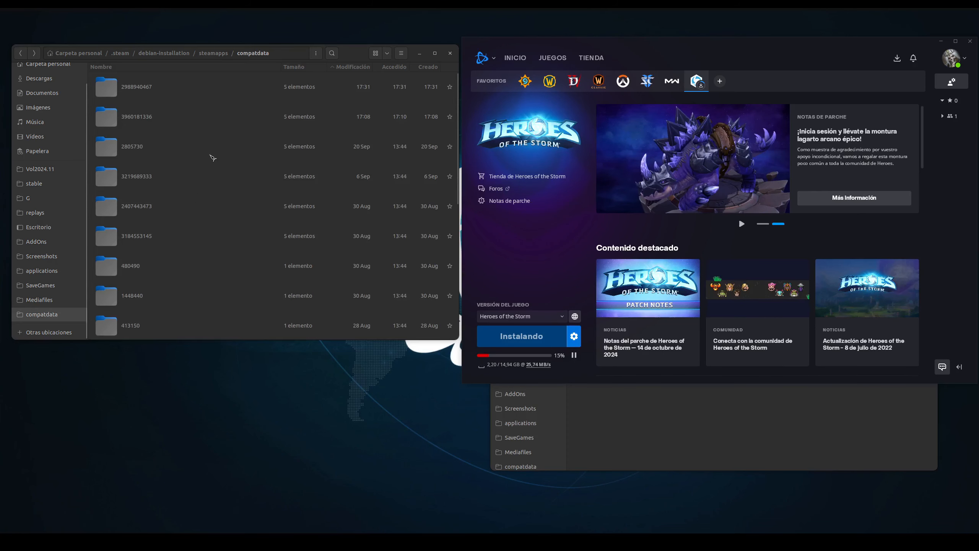
click(339, 56)
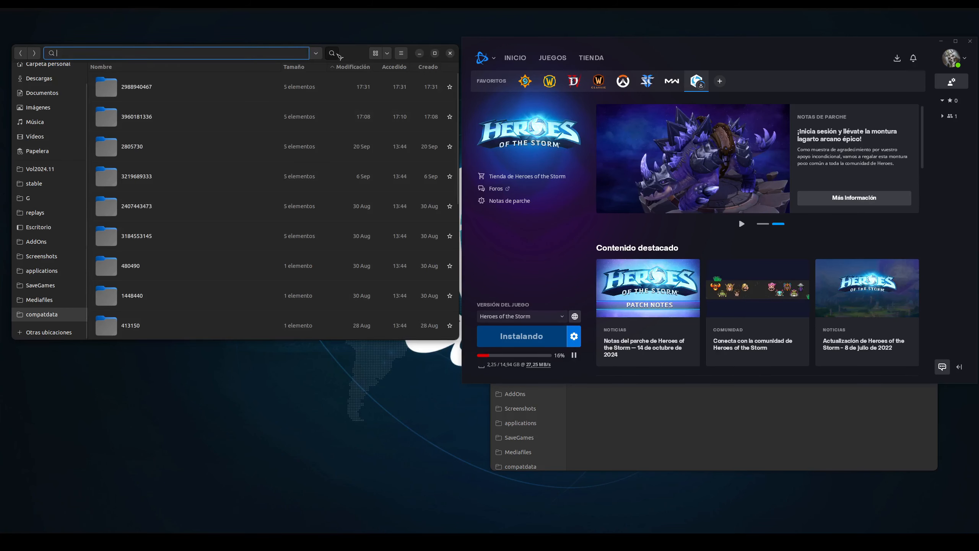
text(heroes)
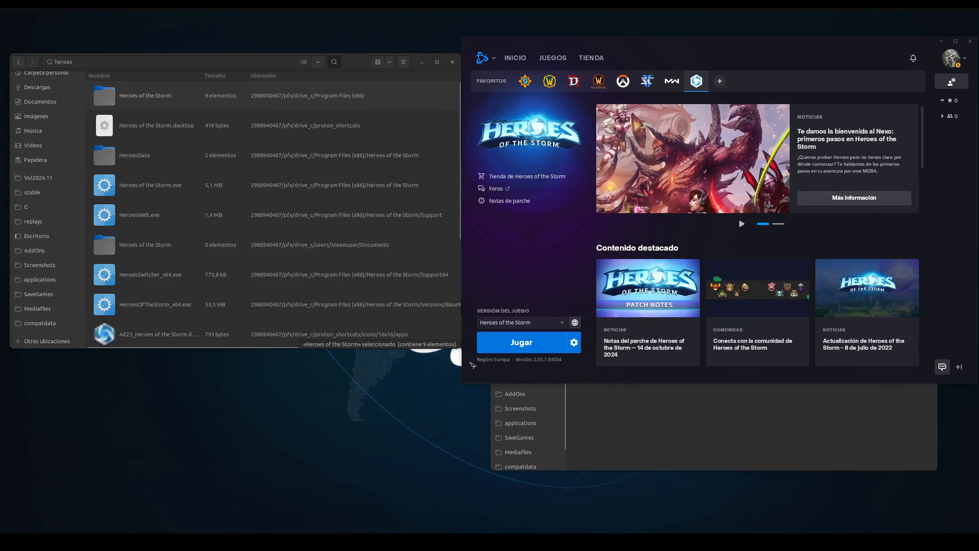
Step: Check the properties of the Heroes of the Storm folder in Program Files (x86)
click(177, 99)
right_click(141, 97)
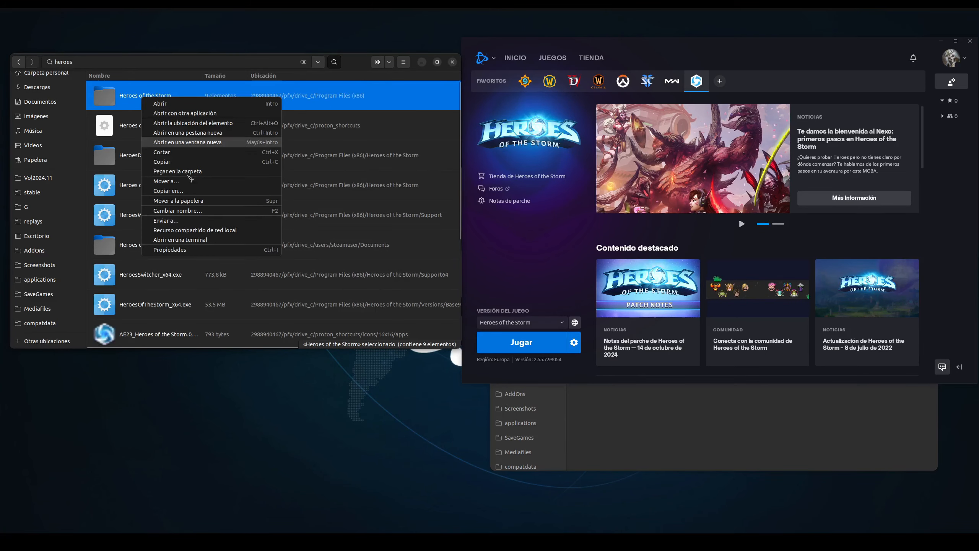
click(181, 252)
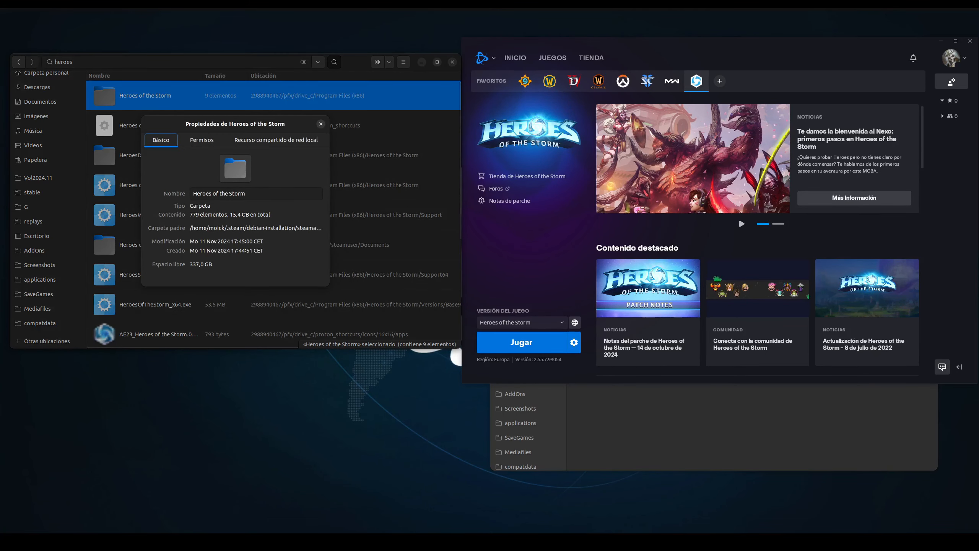
click(321, 124)
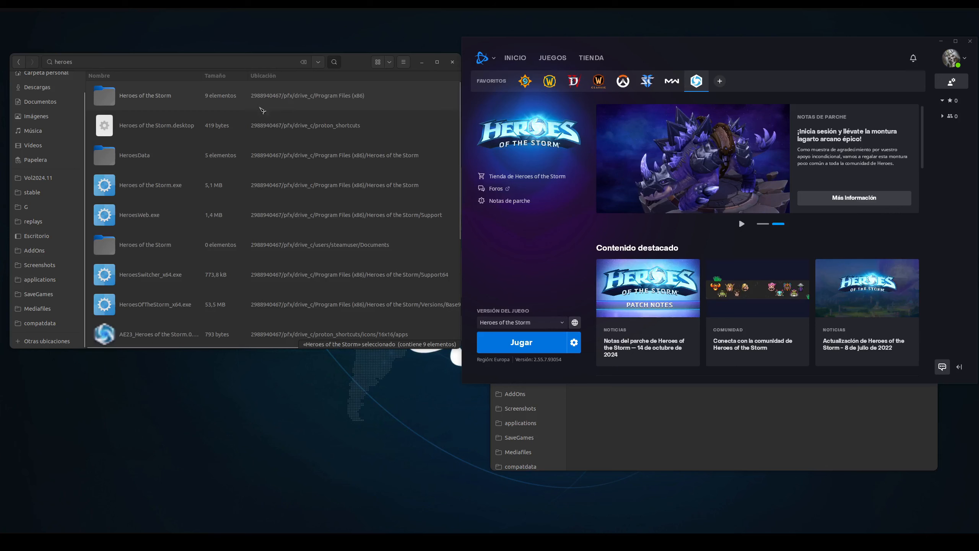
Step: Copy the Heroes of the Storm folder from Program Files (x86) into the Blizzard folder on the G2 drive
click(212, 96)
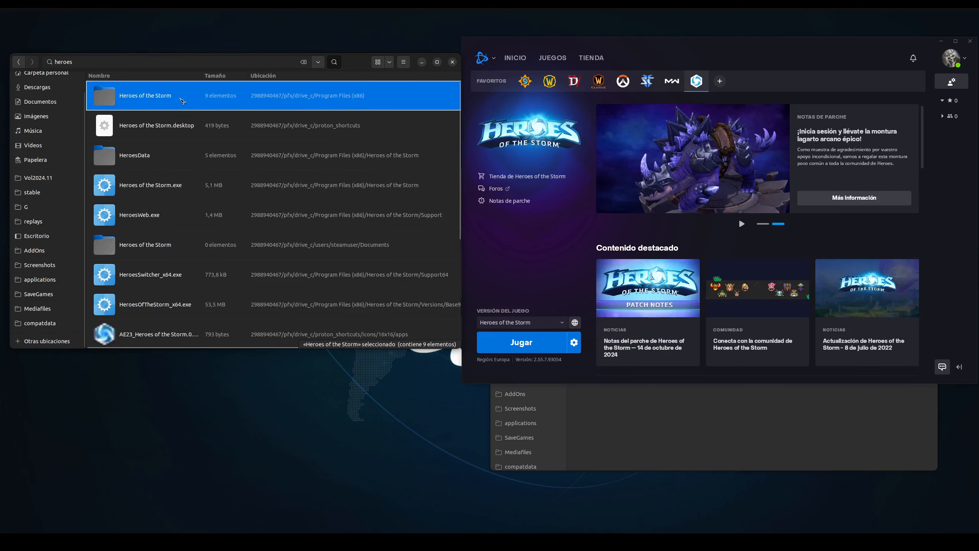
click(645, 403)
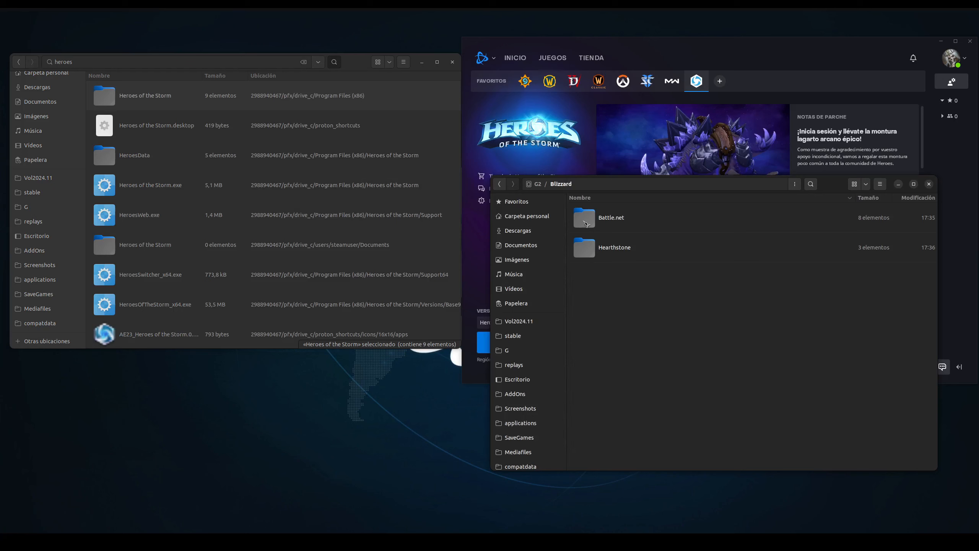
key(ctrl+v)
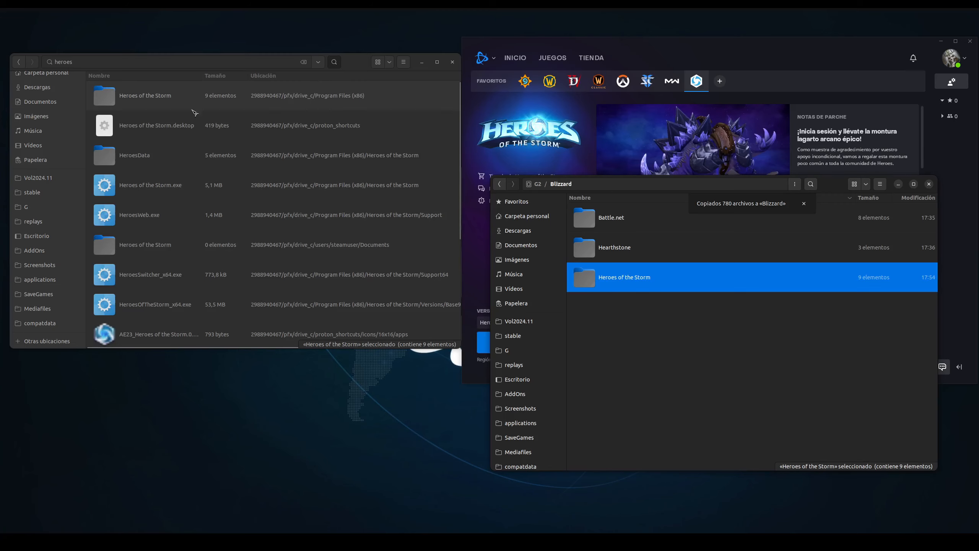
Step: Permanently delete the original Heroes of the Storm folder from Program Files (x86)
click(200, 98)
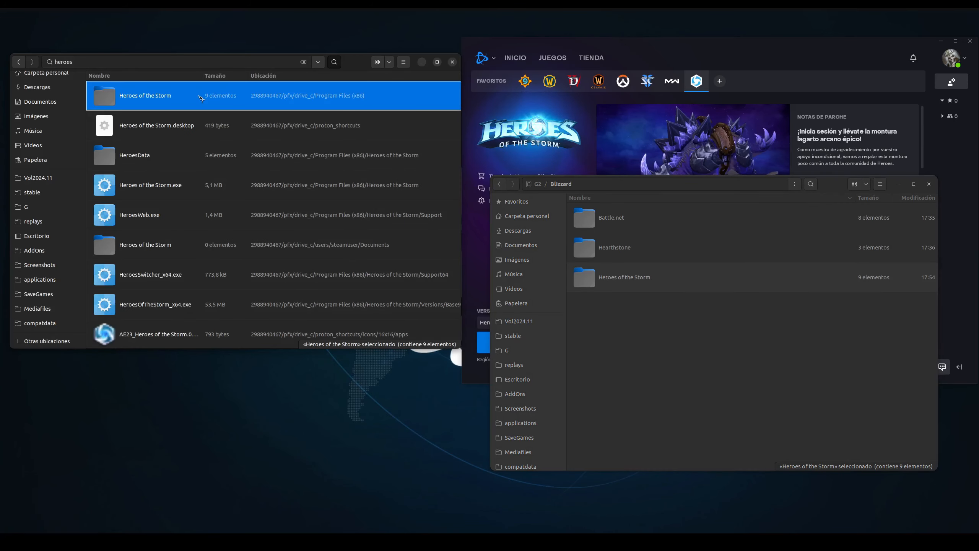
key(shift+Delete)
key(Return)
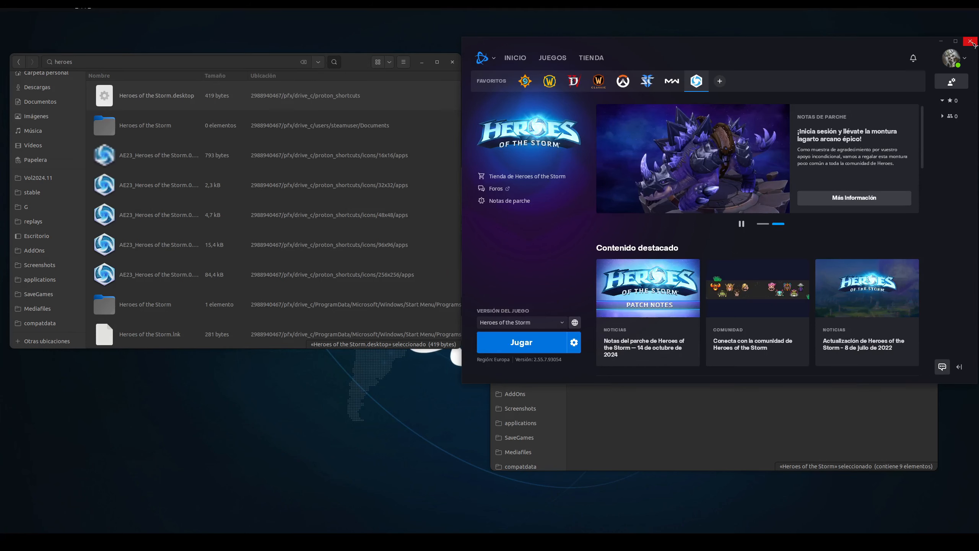
Step: Close Battle.net, relaunch Battle.net Launcher.exe from the Steam library, and close the file search window
click(970, 41)
click(766, 186)
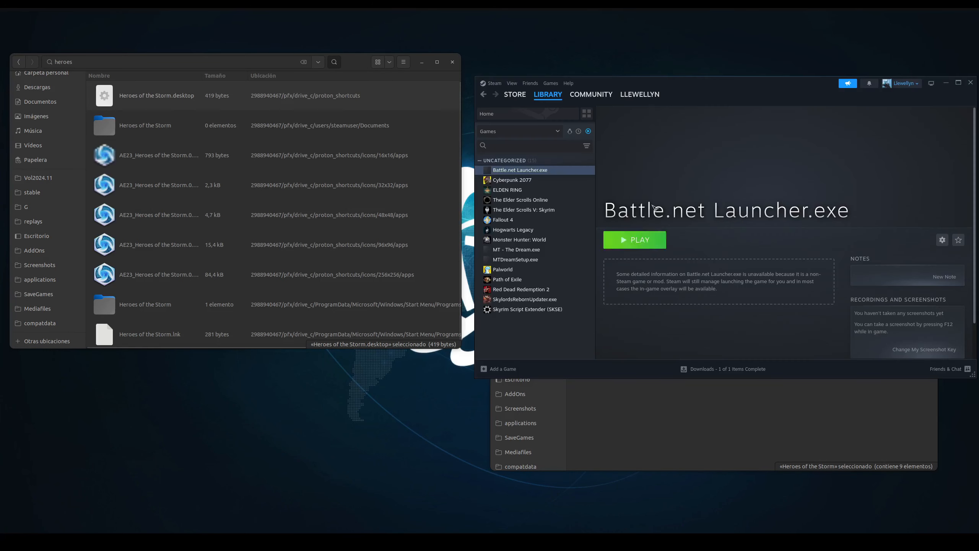
click(452, 62)
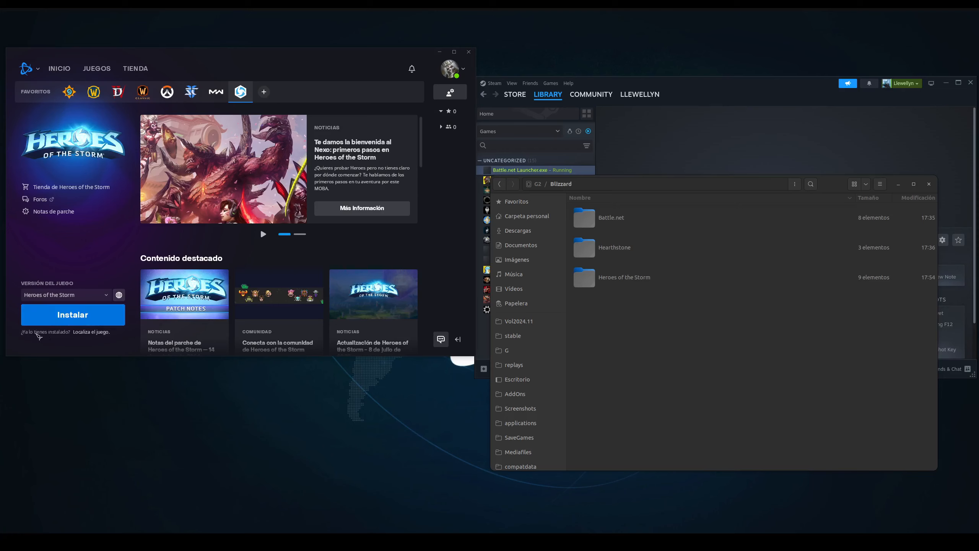
Step: Start locating the existing Heroes of the Storm installation and browse through drive Z: to the G2\Blizzard folder
click(91, 332)
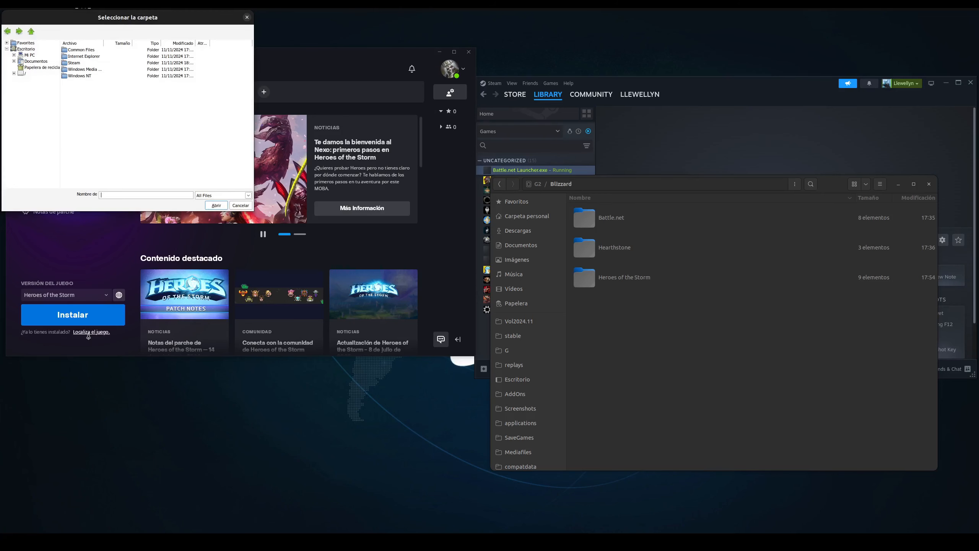
drag(166, 17, 507, 241)
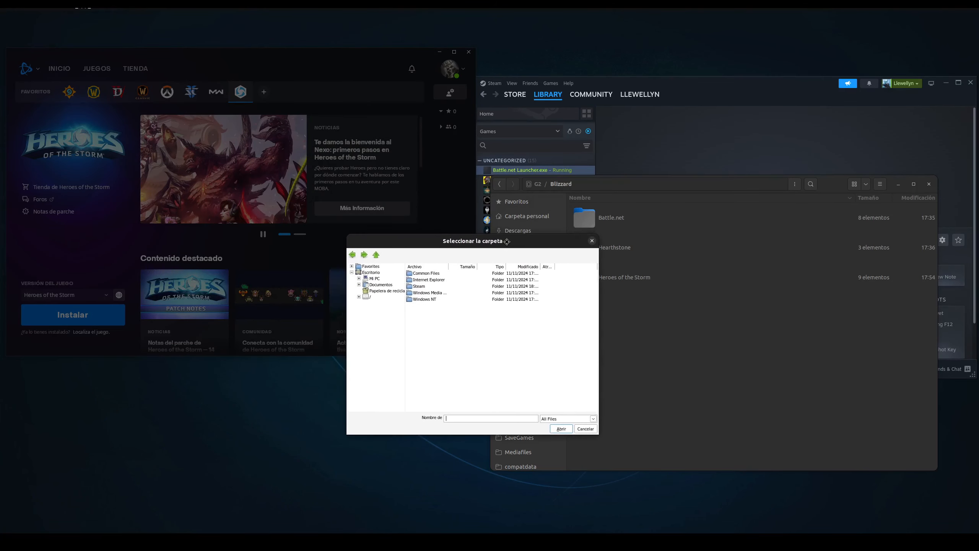
click(374, 278)
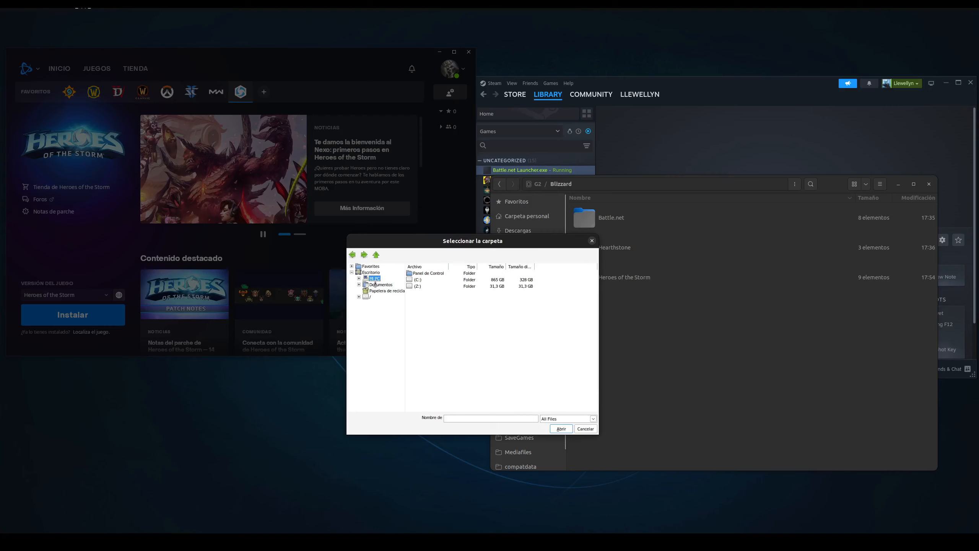
click(359, 278)
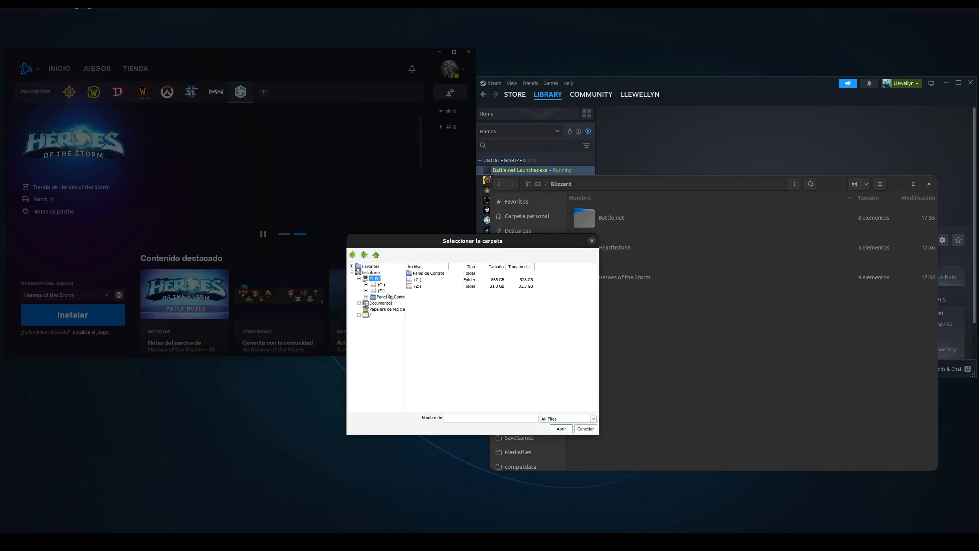
click(380, 290)
double_click(419, 312)
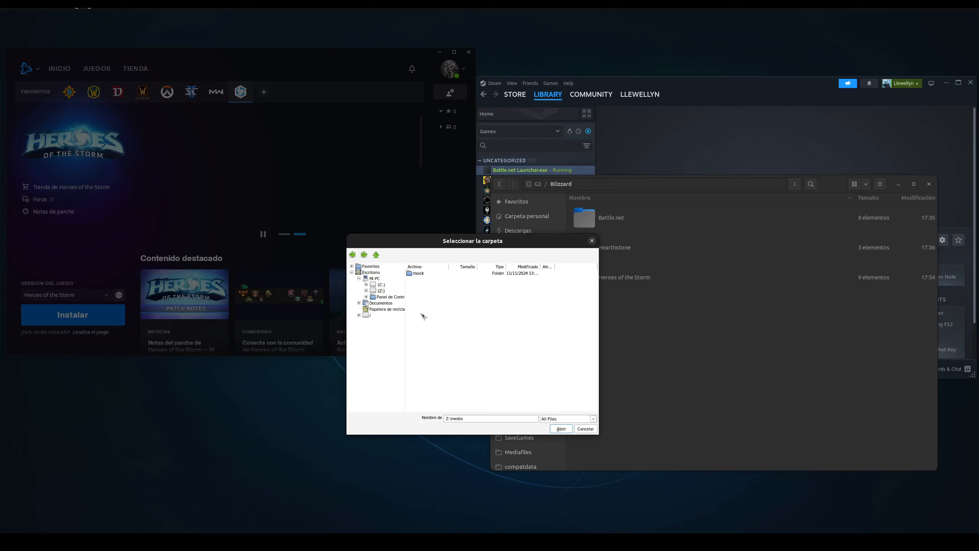
double_click(418, 274)
double_click(417, 279)
double_click(420, 273)
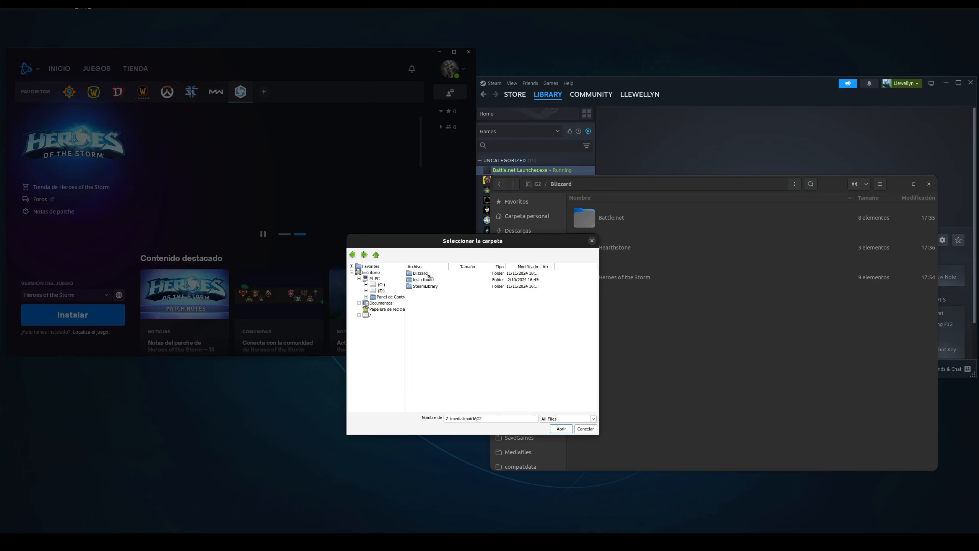
Step: Choose the Heroes of the Storm folder as the game's location and start the game update
click(429, 286)
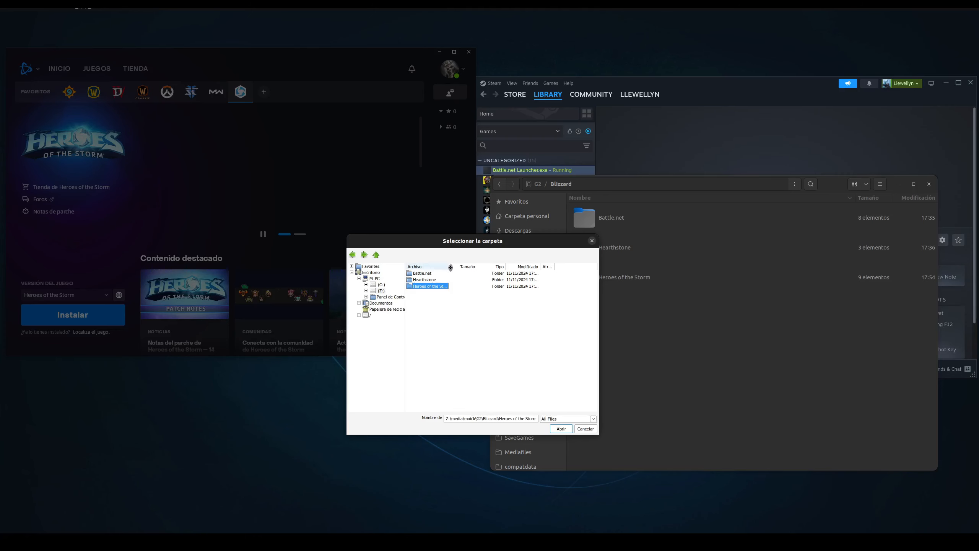
drag(448, 266, 459, 266)
click(560, 429)
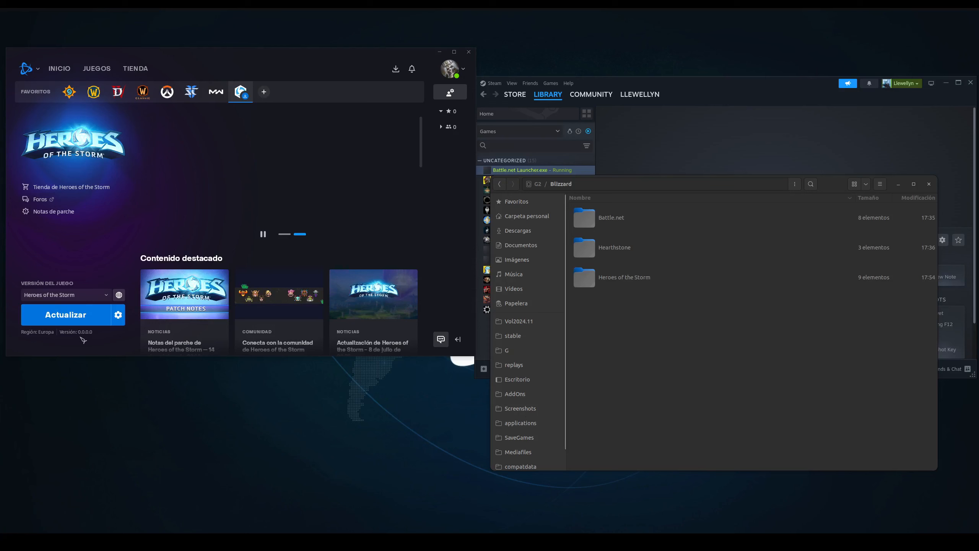
click(87, 321)
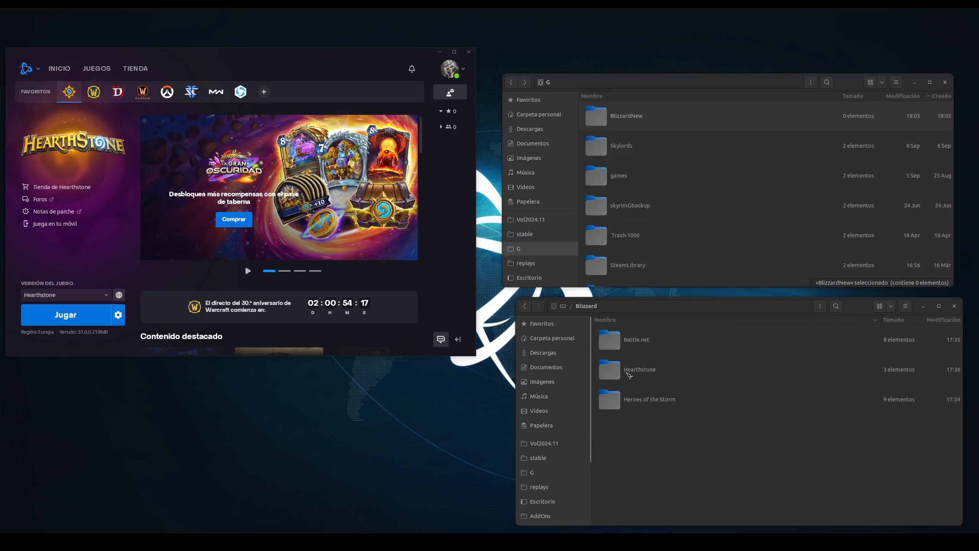
Step: Copy the Hearthstone folder from G2/Blizzard into the BlizzardNew folder on the G drive
click(628, 374)
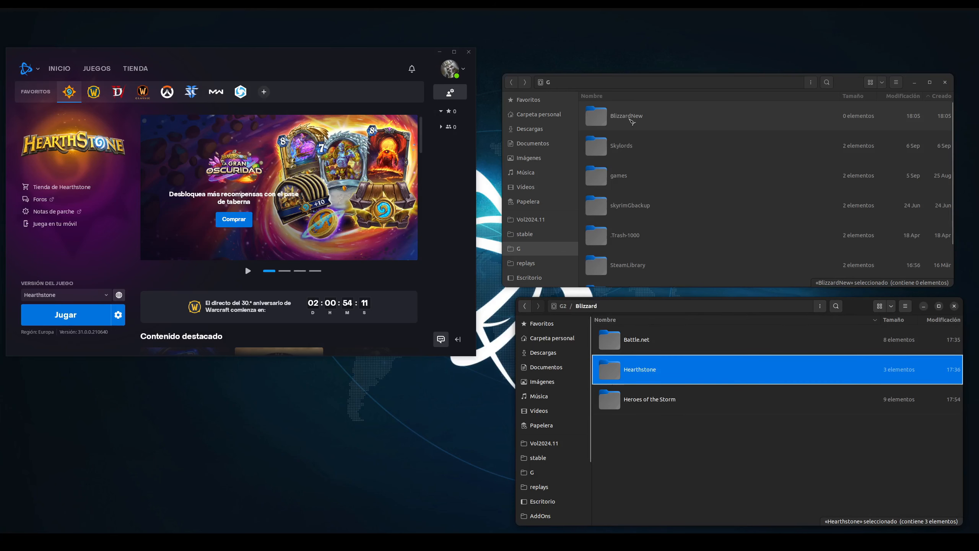
double_click(613, 124)
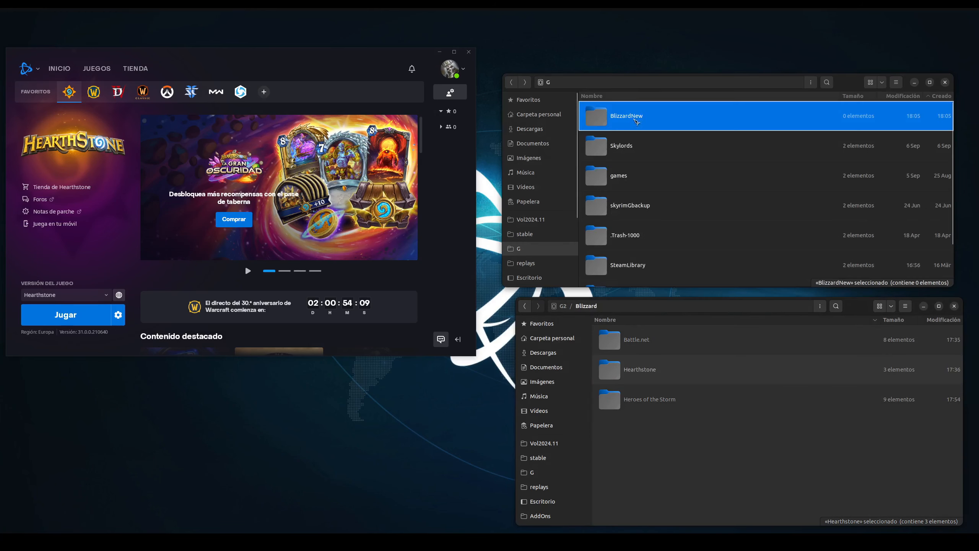
click(652, 373)
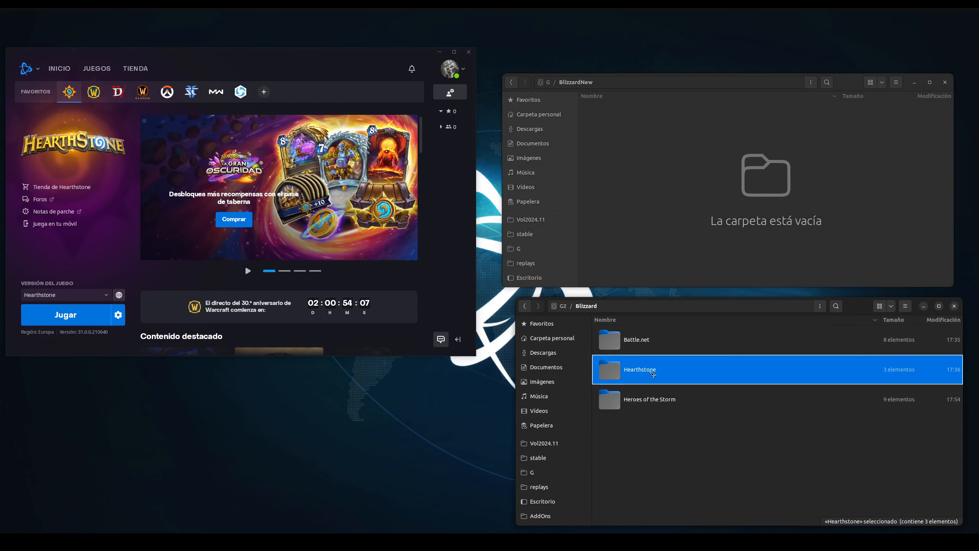
click(657, 147)
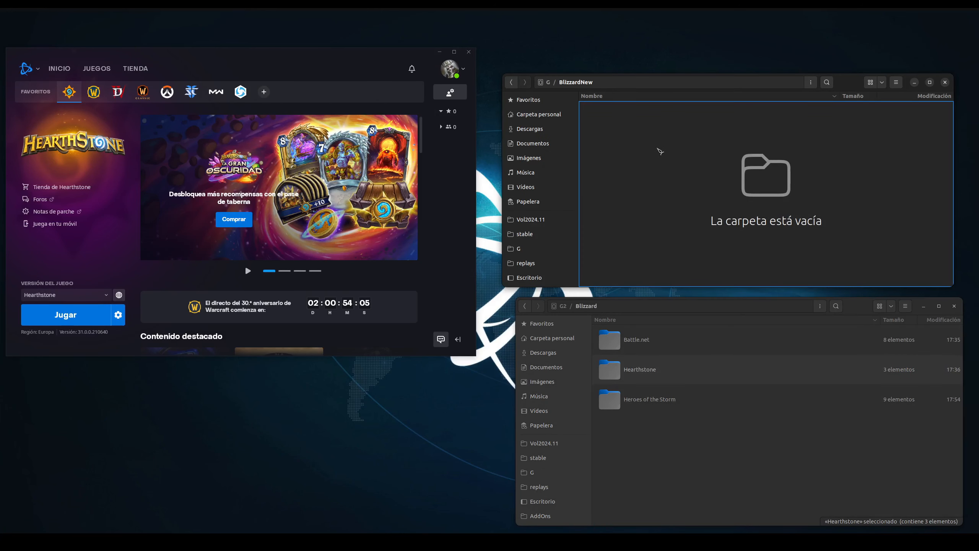
key(ctrl+v)
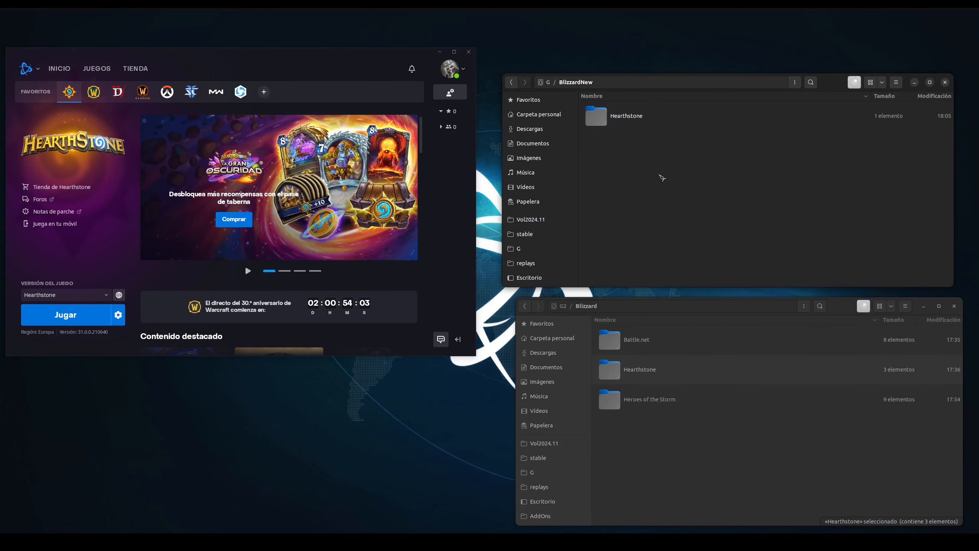
Step: Permanently delete the original Hearthstone folder from G2/Blizzard
click(651, 370)
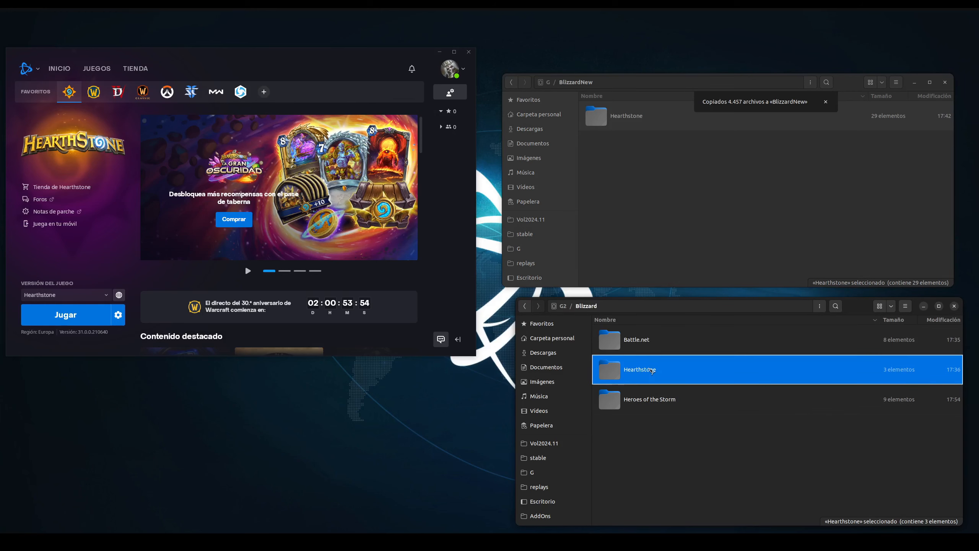
key(shift+Delete)
key(Return)
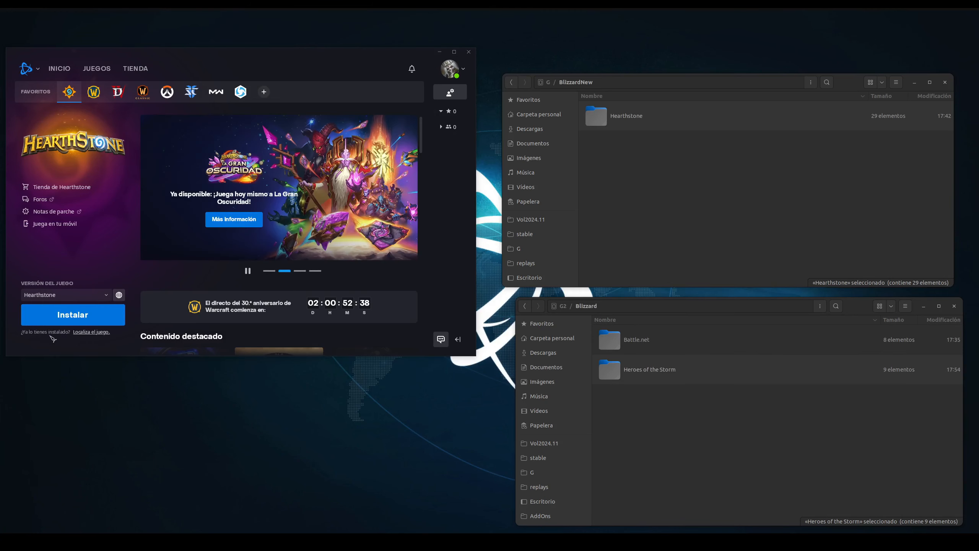
Step: Start locating the existing Hearthstone installation and browse through drive Z: to the G\BlizzardNew folder
click(93, 332)
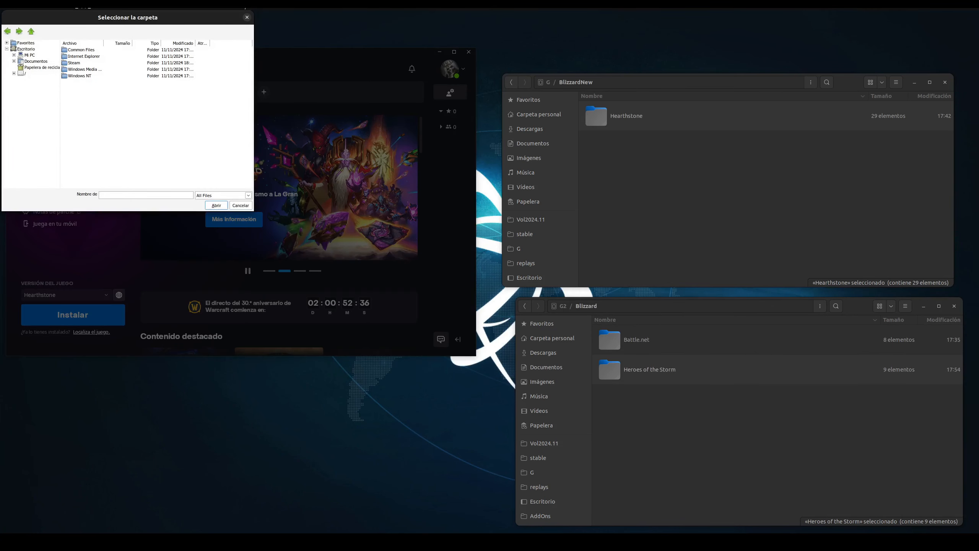
drag(188, 25, 426, 180)
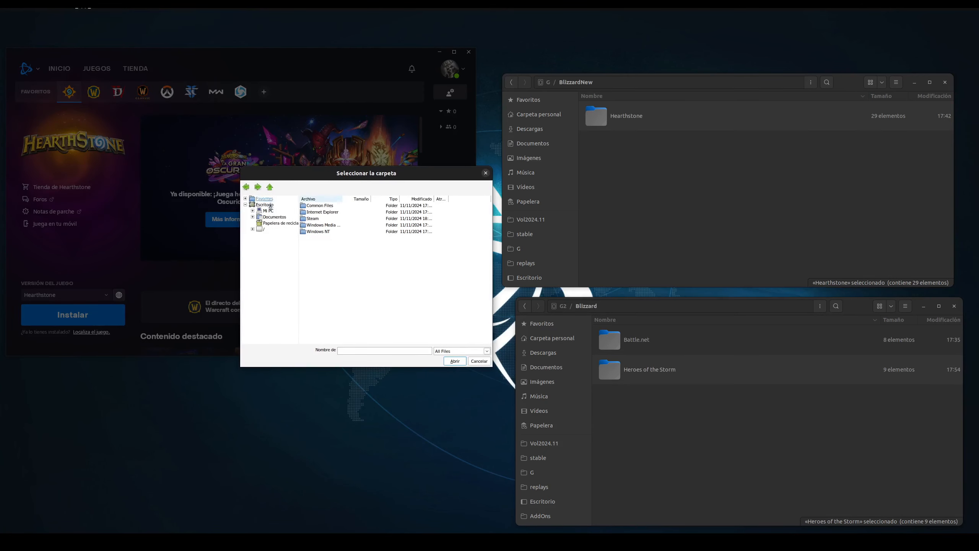
click(252, 210)
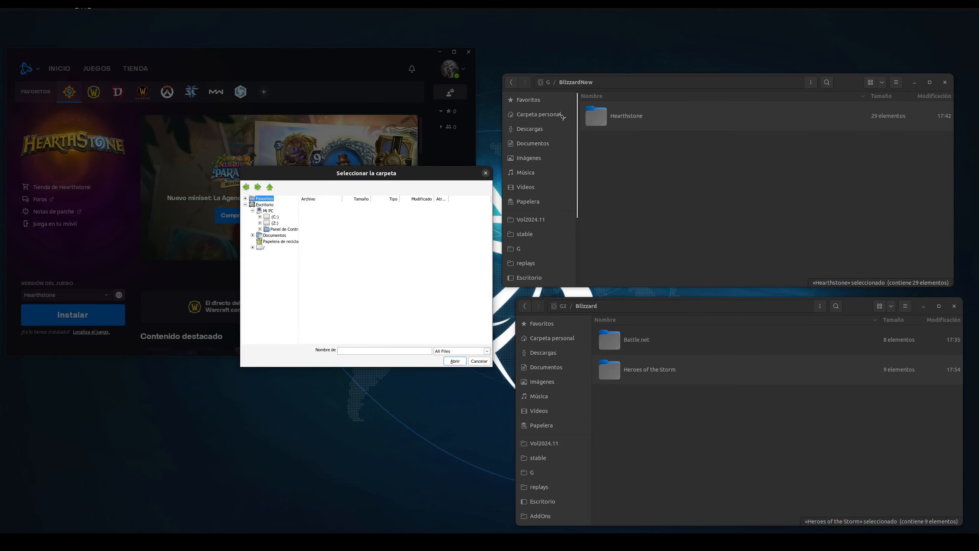
click(273, 223)
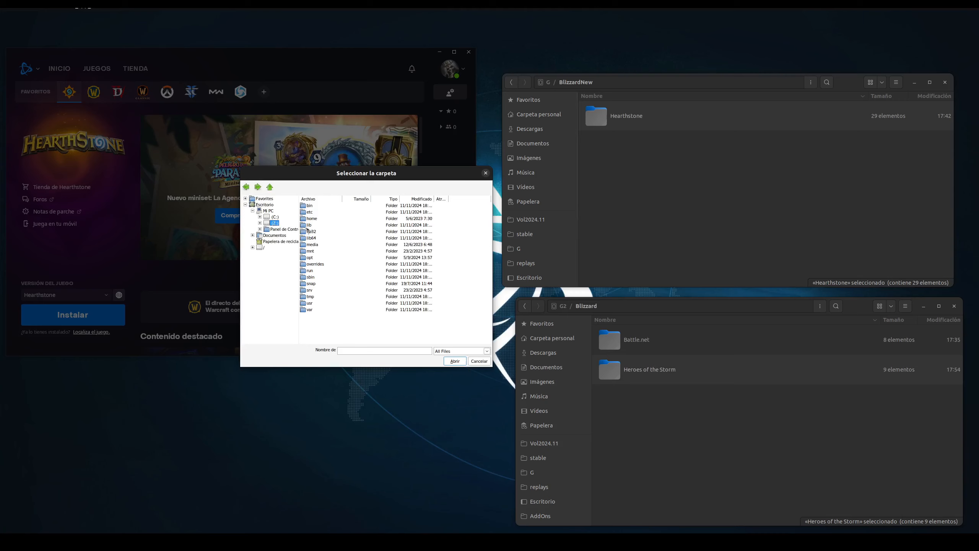
double_click(313, 245)
double_click(311, 205)
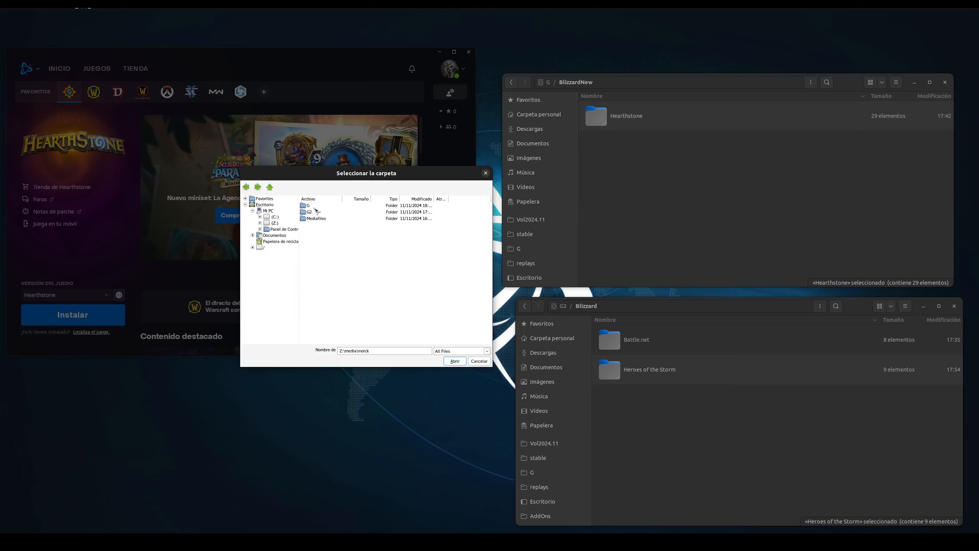
double_click(309, 205)
double_click(318, 205)
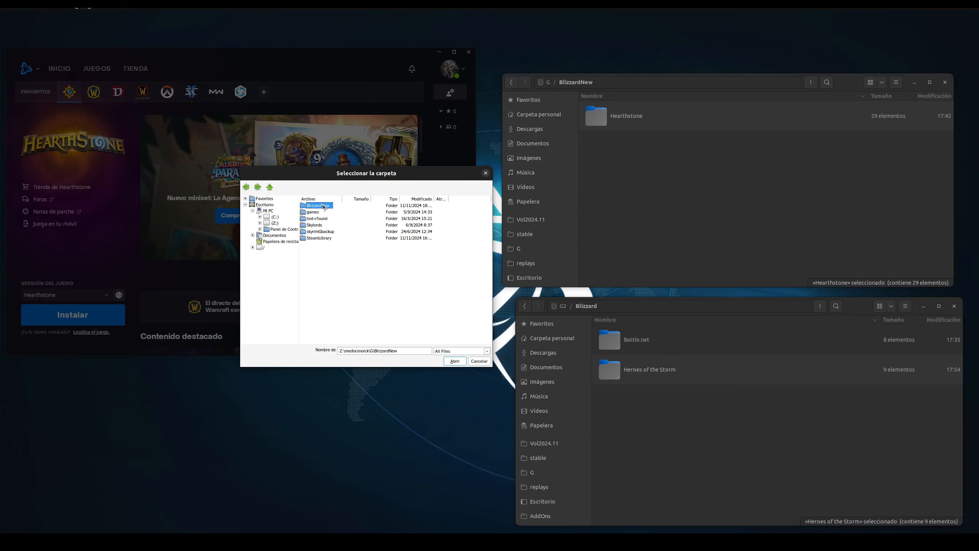
Step: Choose the Hearthstone folder as the game's location and launch Hearthstone
click(317, 205)
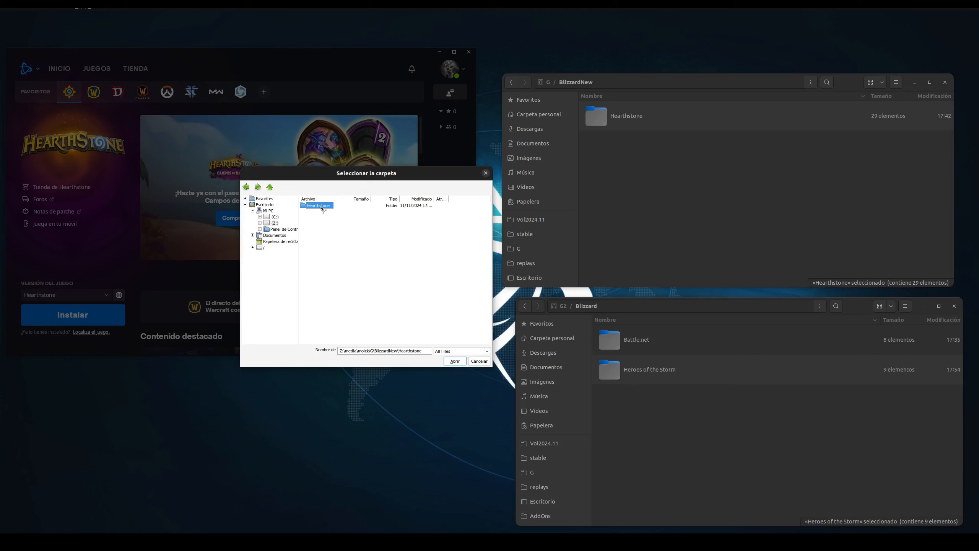
click(454, 361)
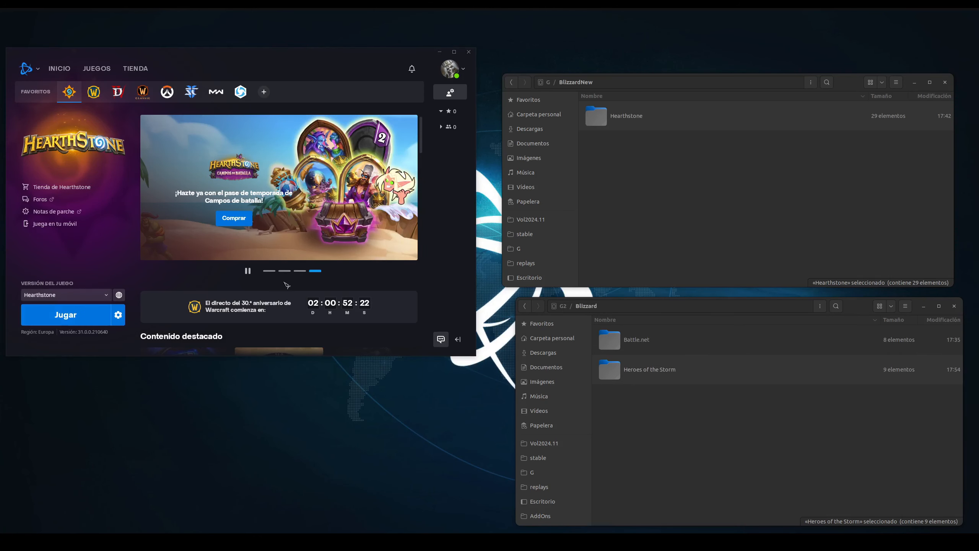
click(66, 315)
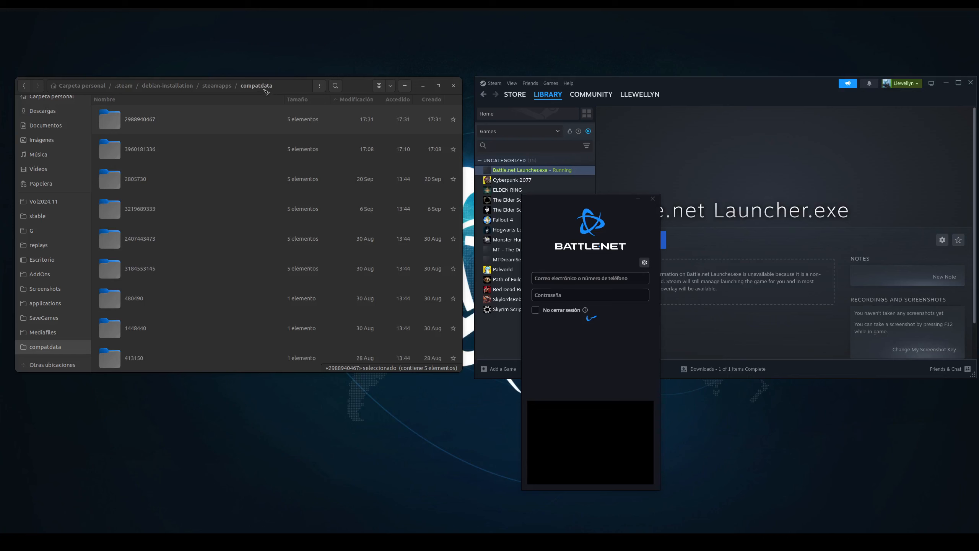
click(161, 121)
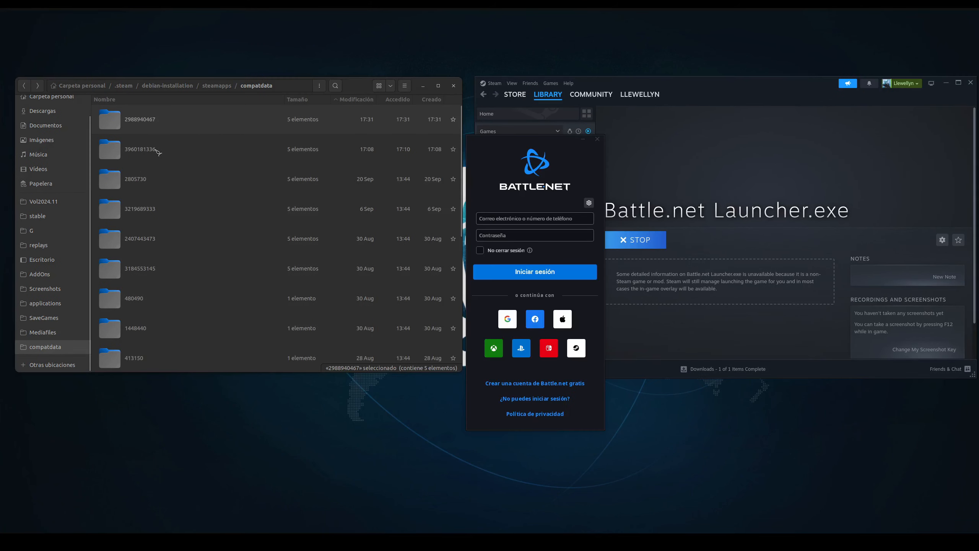
double_click(154, 120)
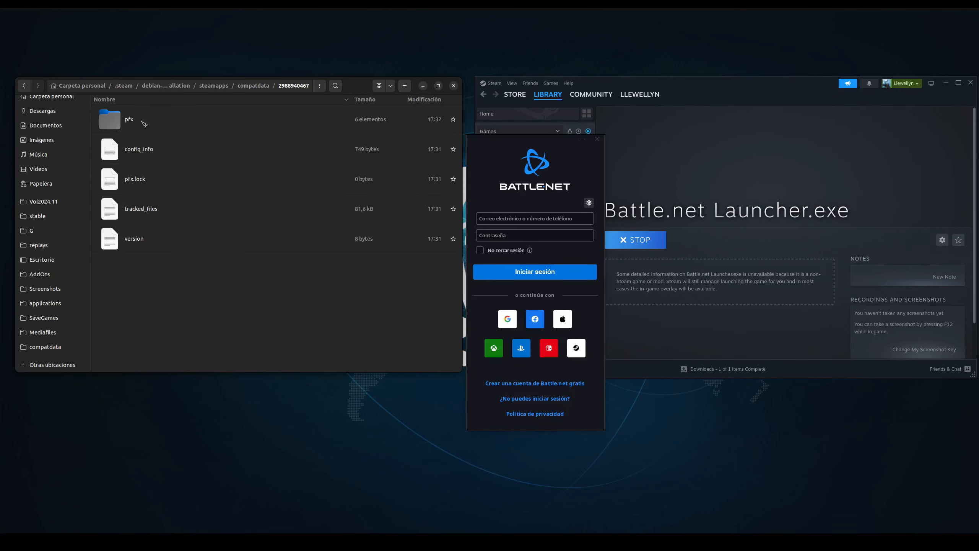
double_click(138, 122)
double_click(133, 154)
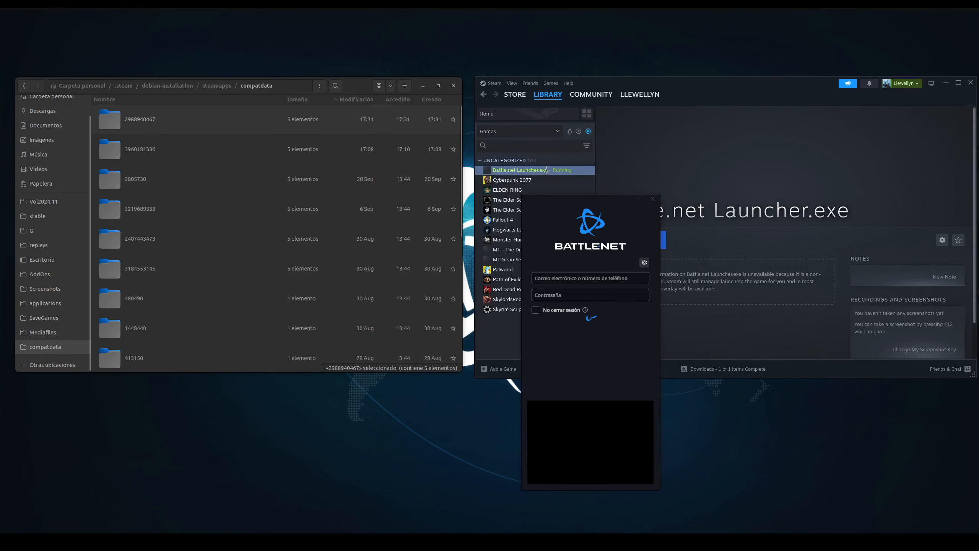
right_click(546, 170)
mouse_move(563, 217)
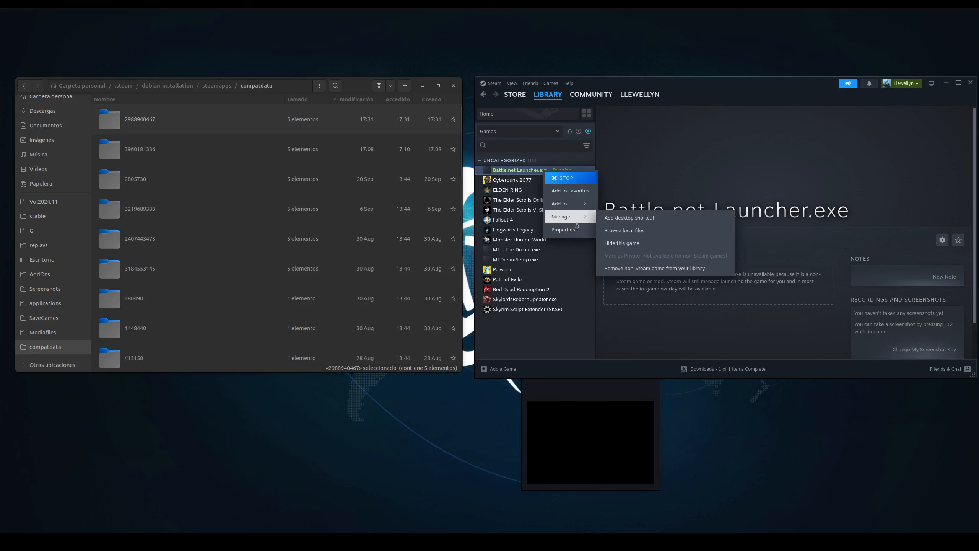
click(169, 124)
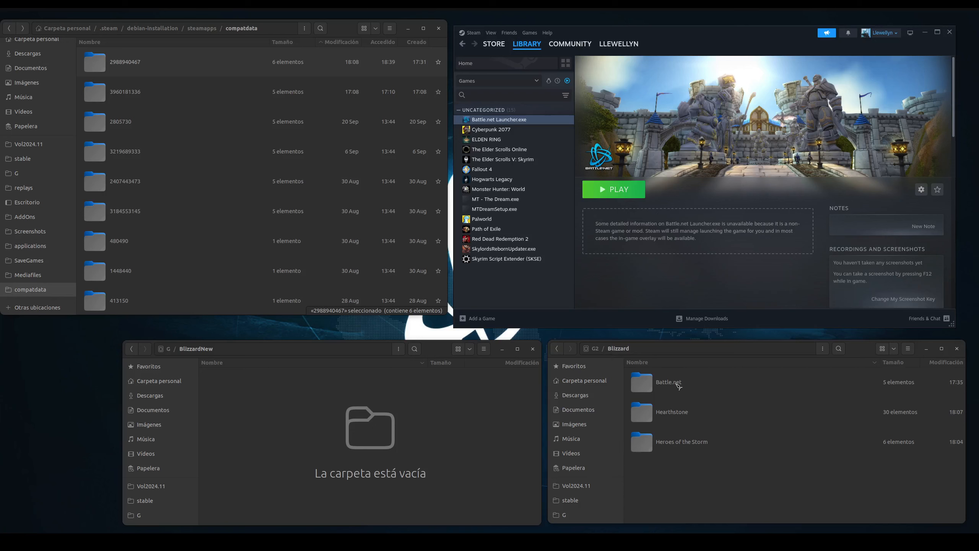
click(677, 385)
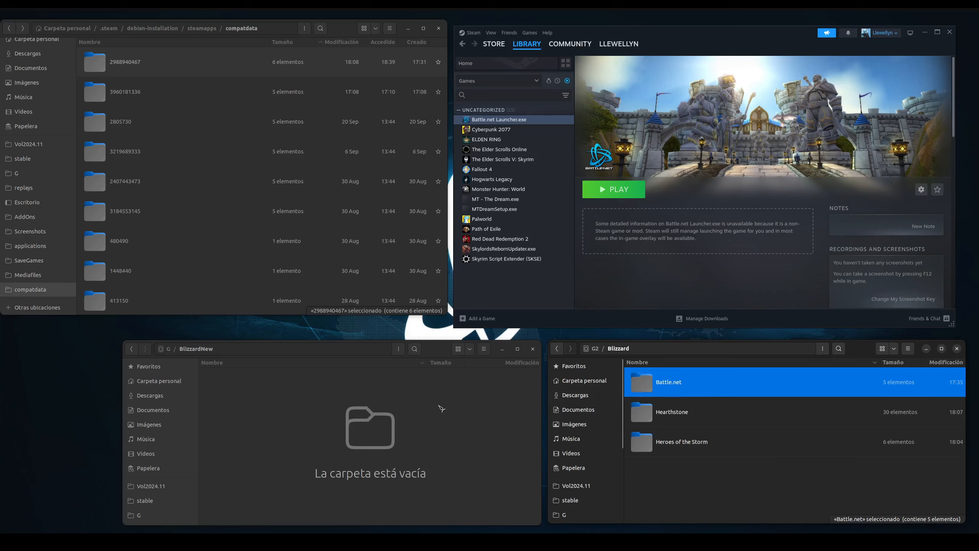
click(432, 354)
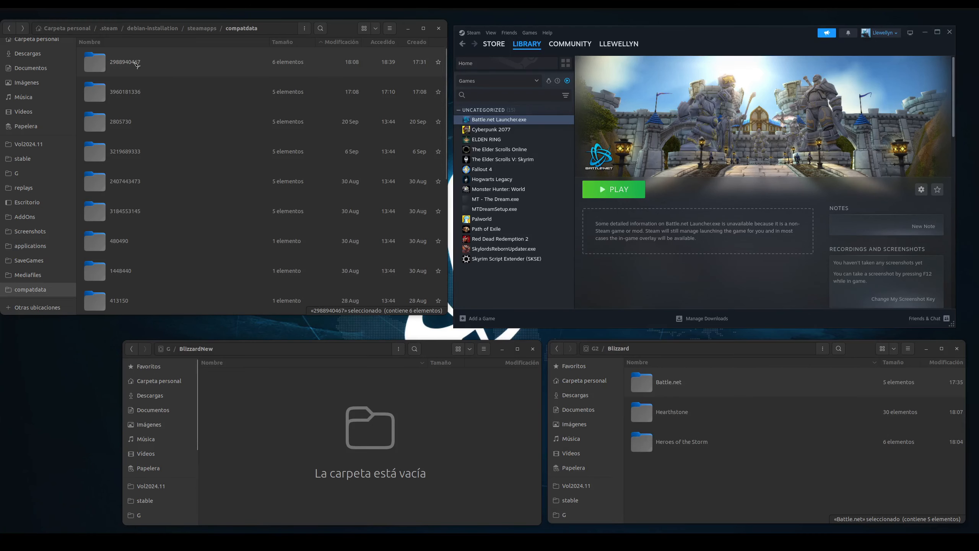
click(136, 65)
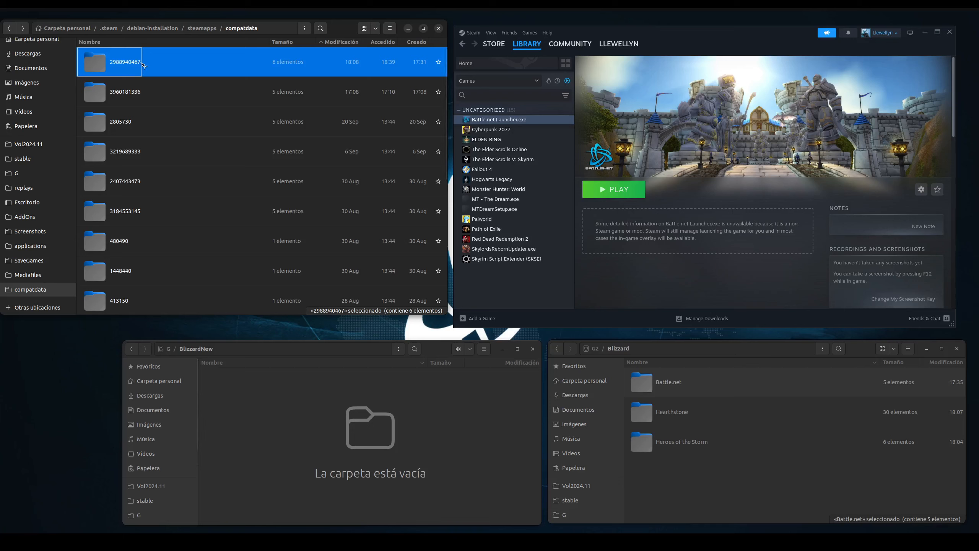
click(211, 335)
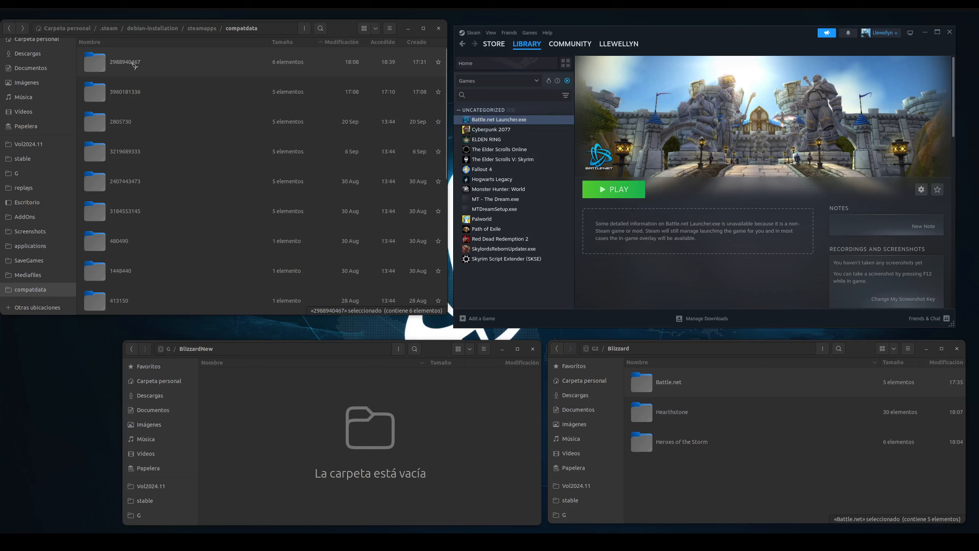
click(134, 64)
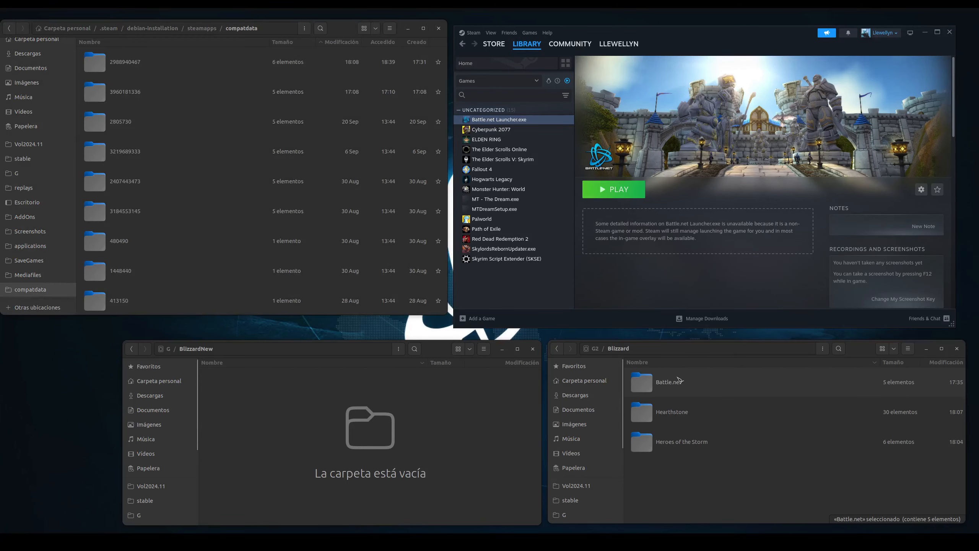
Step: Copy the Battle.net folder from G2/Blizzard into G/BlizzardNew and permanently delete the original
drag(680, 386, 287, 414)
drag(201, 373, 293, 418)
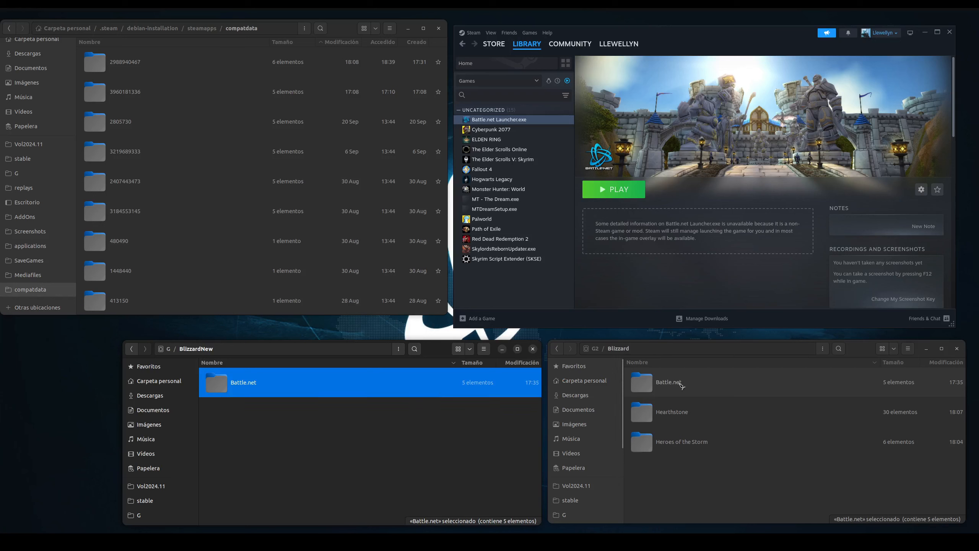
click(677, 386)
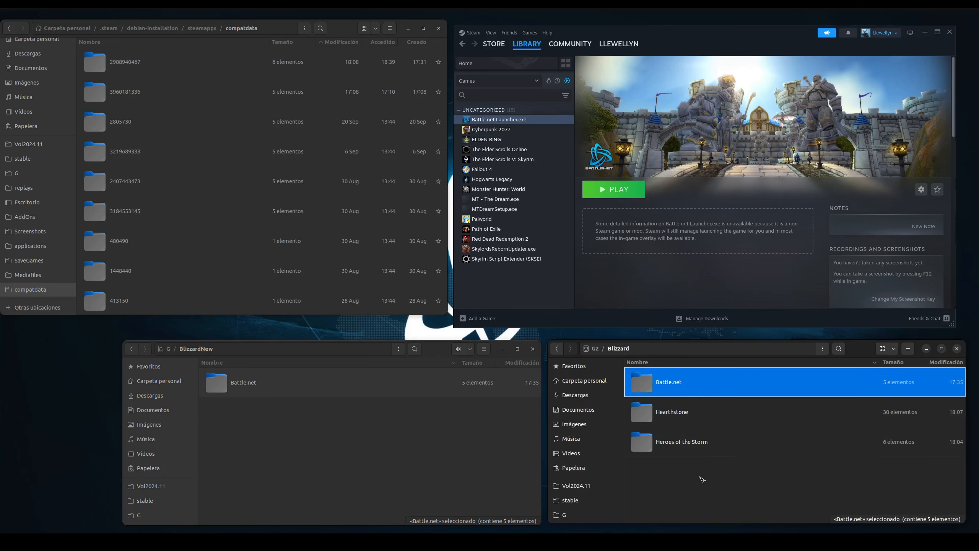
key(shift+Delete)
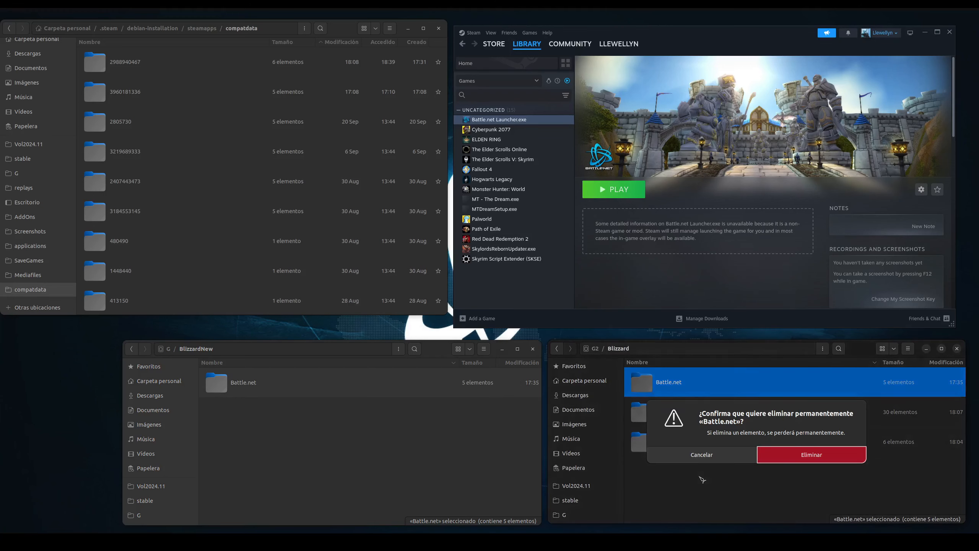
key(Return)
Step: Try to launch Battle.net Launcher.exe from Steam and check its shortcut properties for the target and start-in paths
click(608, 188)
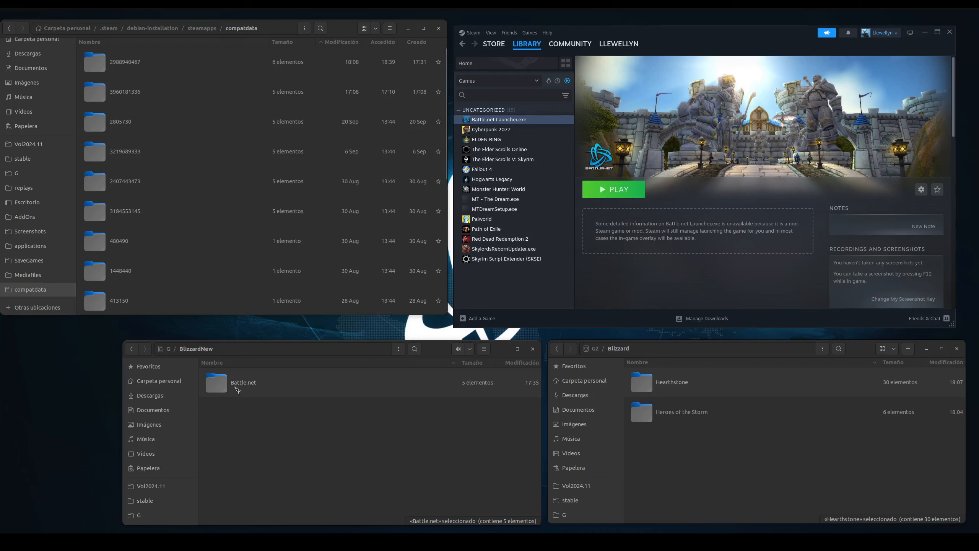
right_click(503, 120)
click(532, 167)
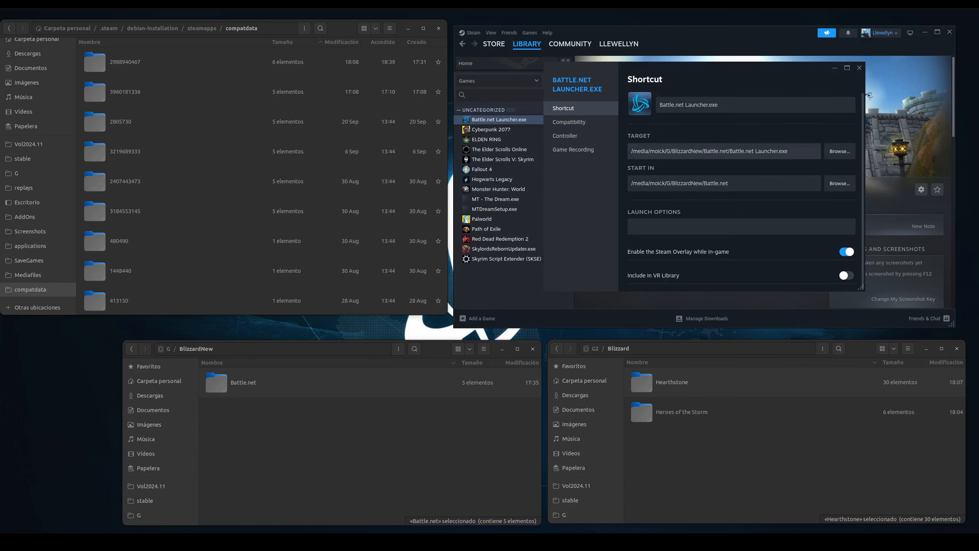
click(859, 67)
Step: Remove the Battle.net Launcher.exe non-Steam game from the Steam library
right_click(510, 121)
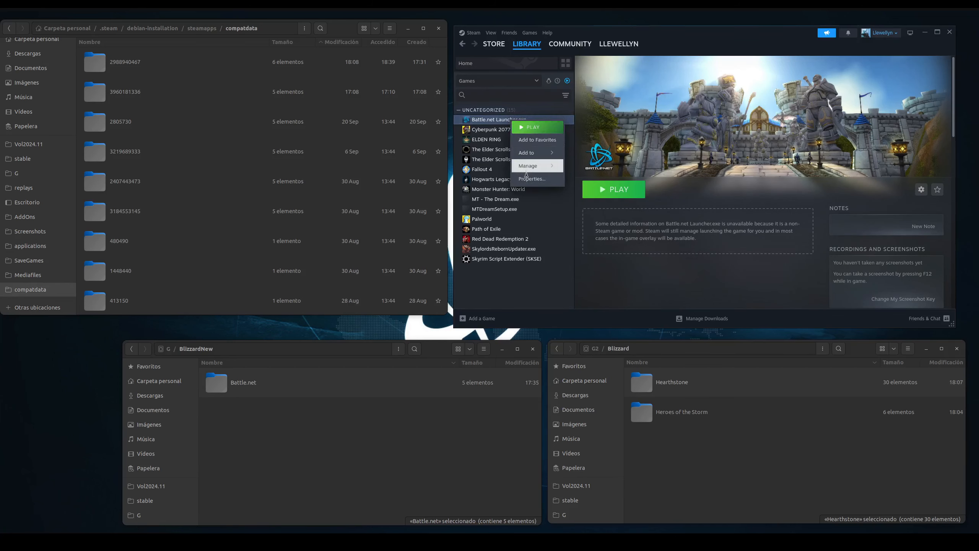
mouse_move(540, 170)
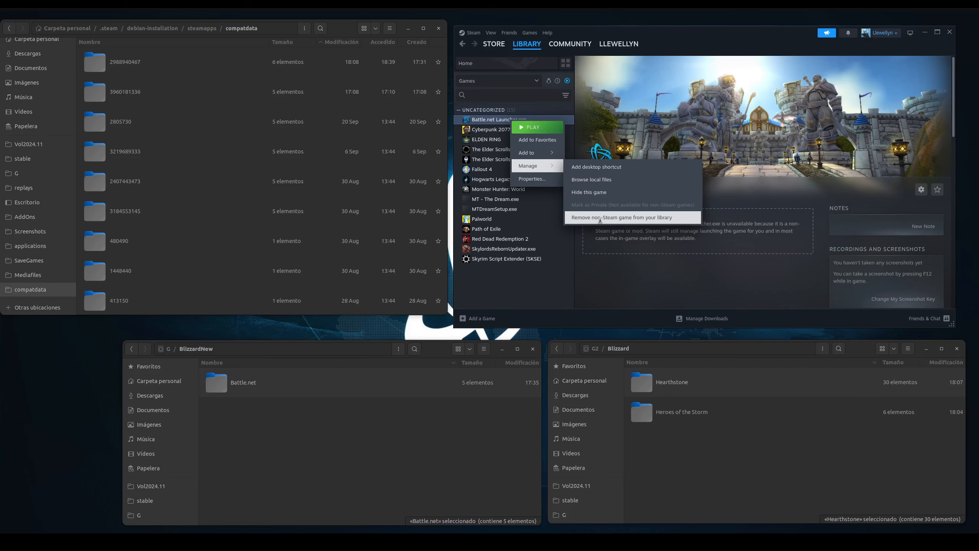
click(600, 218)
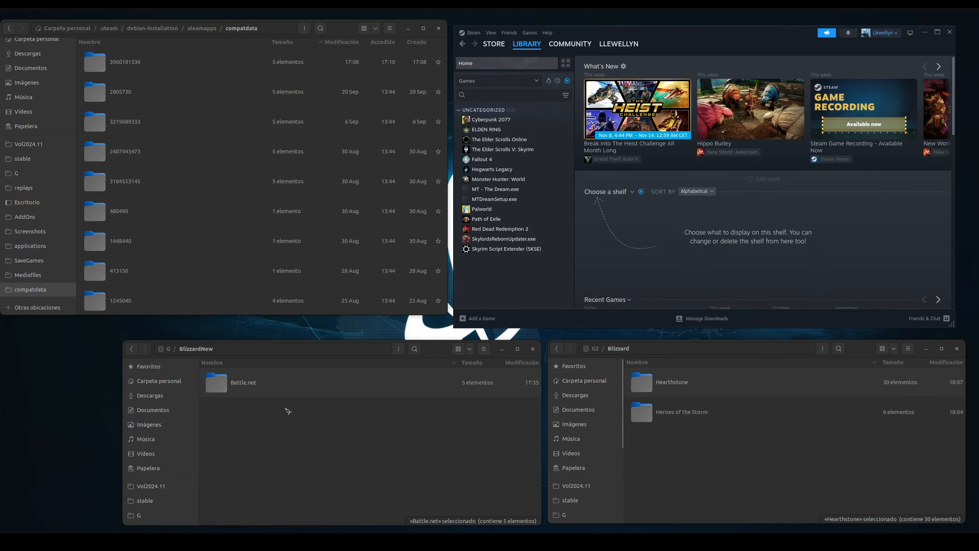
click(334, 433)
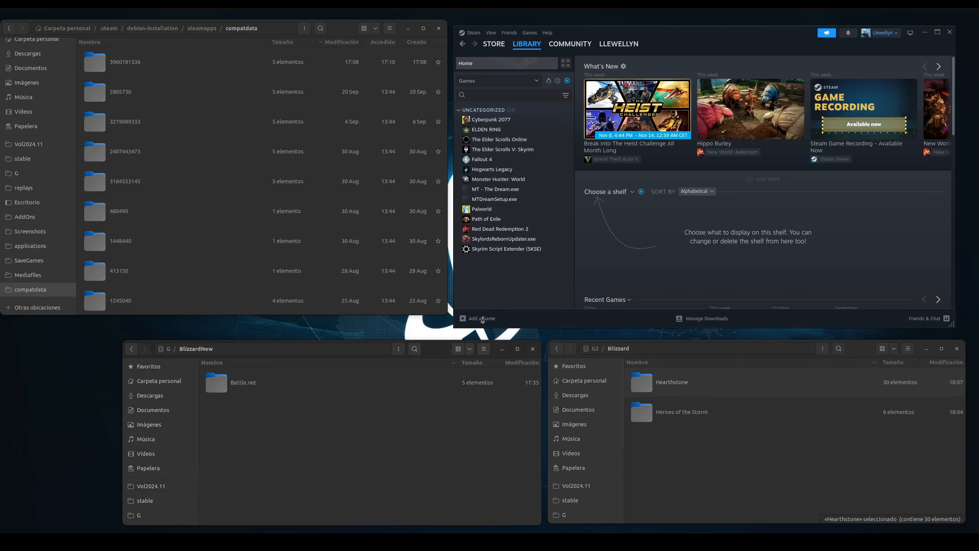
Step: Add Battle.net Launcher.exe from the G/BlizzardNew/Battle.net folder to the Steam library as a non-Steam game
click(484, 318)
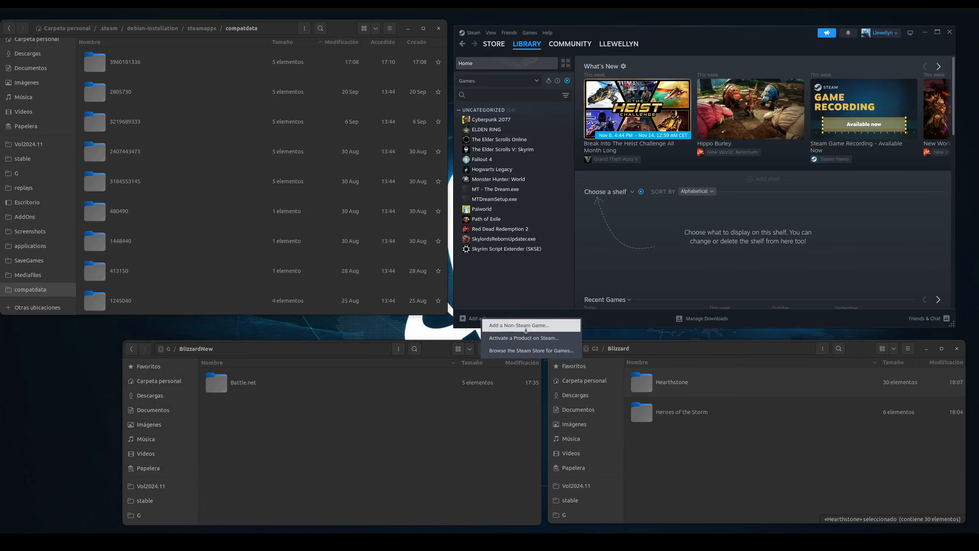
click(524, 326)
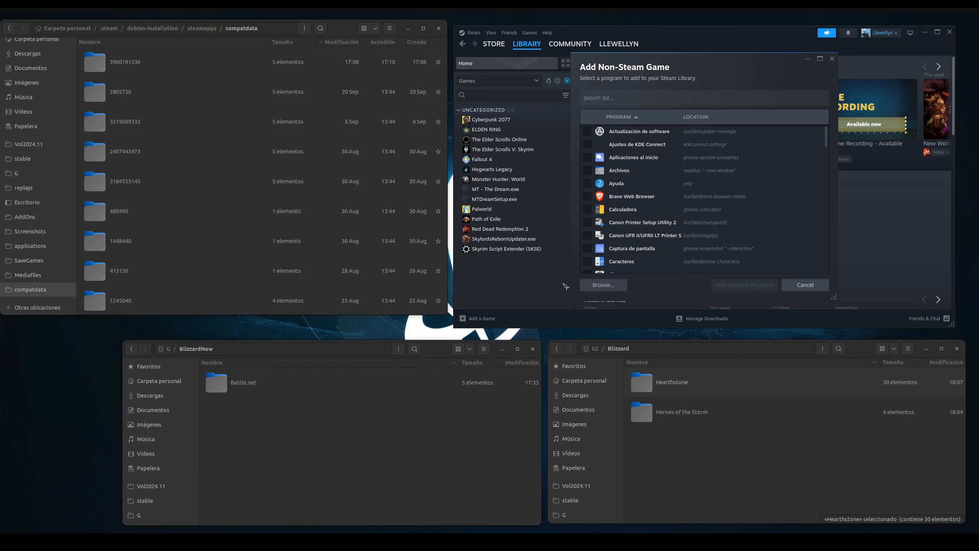
click(603, 284)
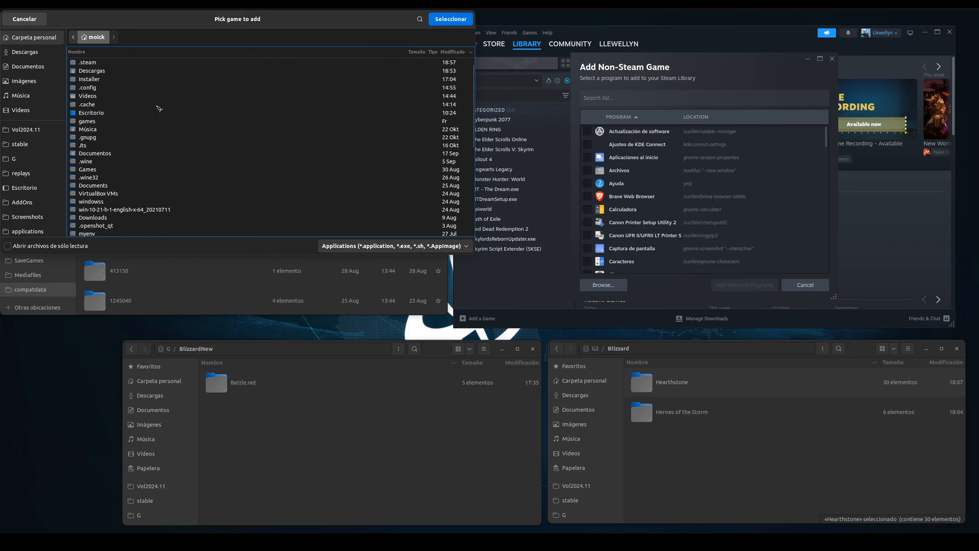
click(14, 90)
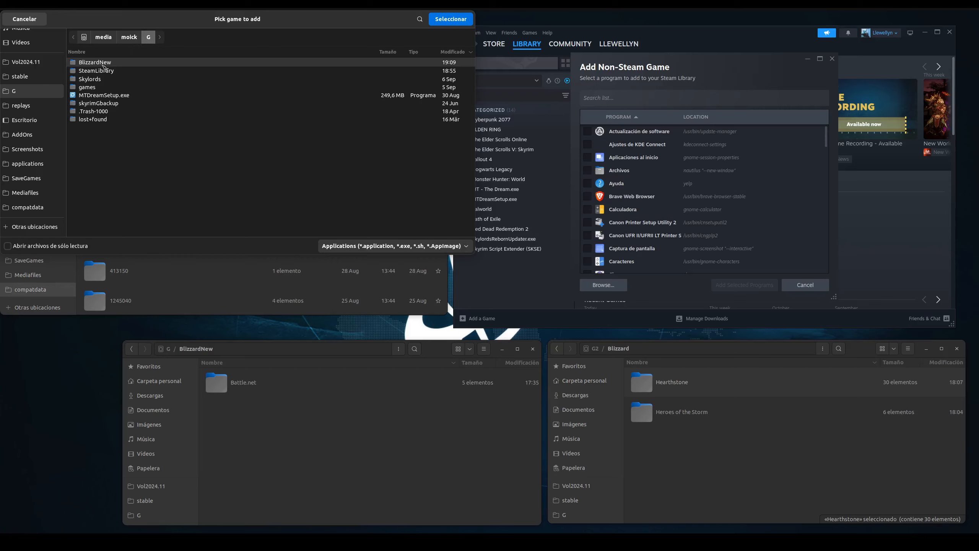
double_click(105, 63)
double_click(103, 63)
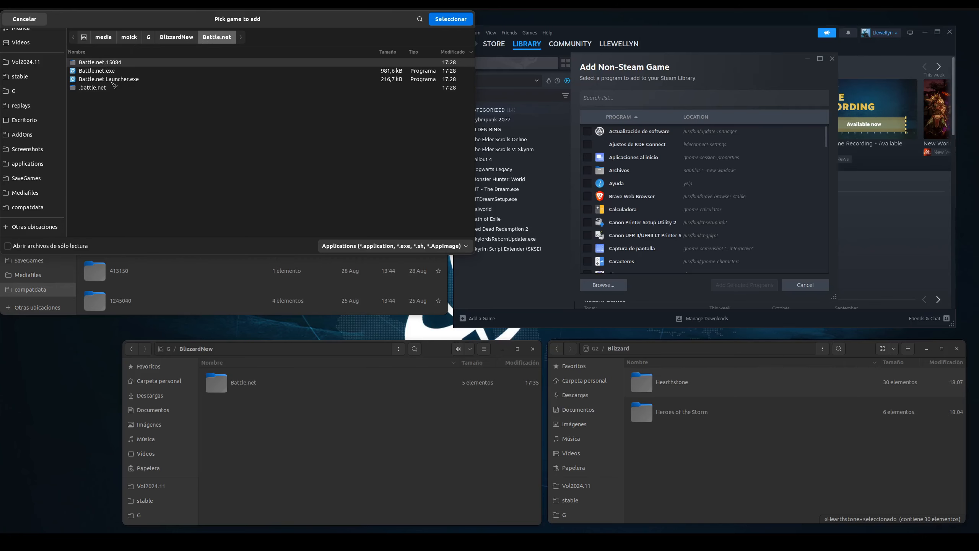
click(112, 81)
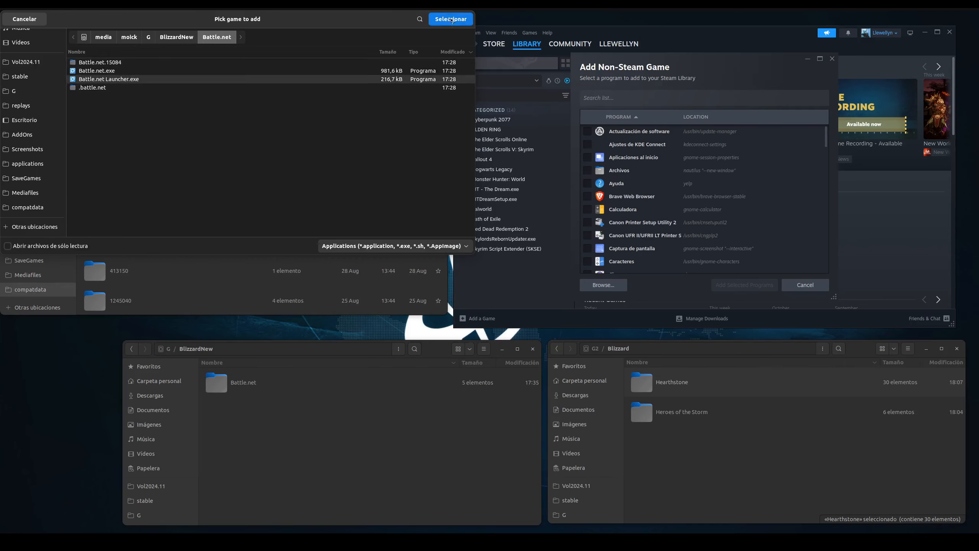
click(451, 20)
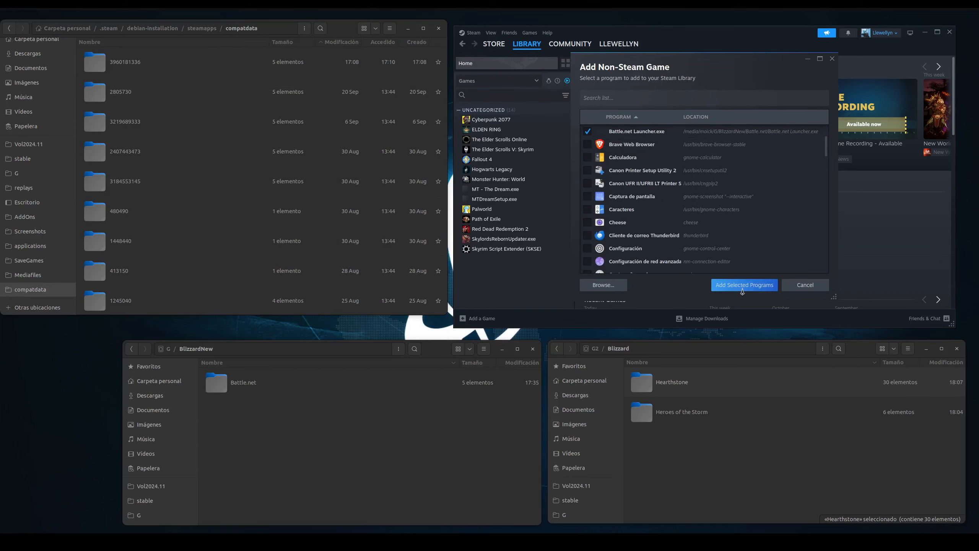
click(742, 285)
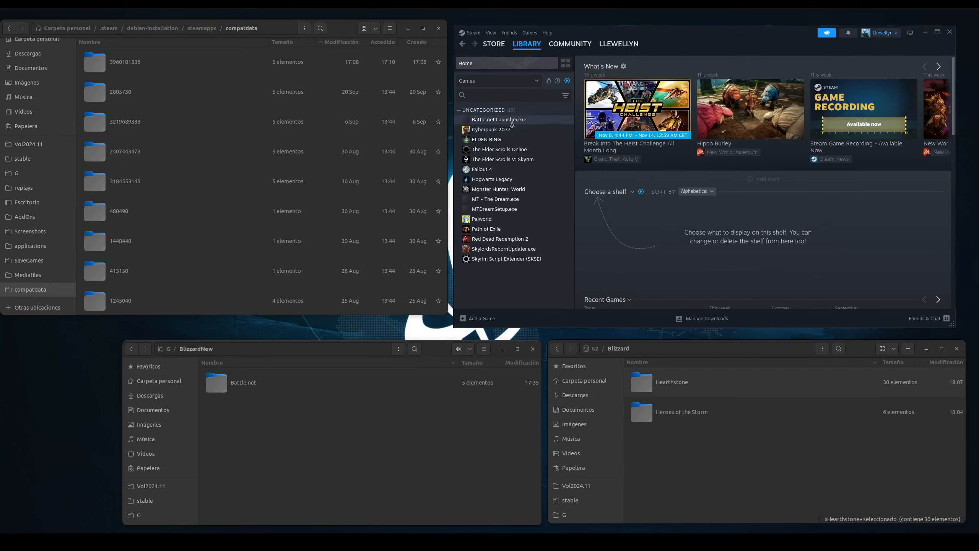
Step: Force Battle.net Launcher.exe to use the Proton 9.0-3 compatibility tool in its Steam properties
click(516, 121)
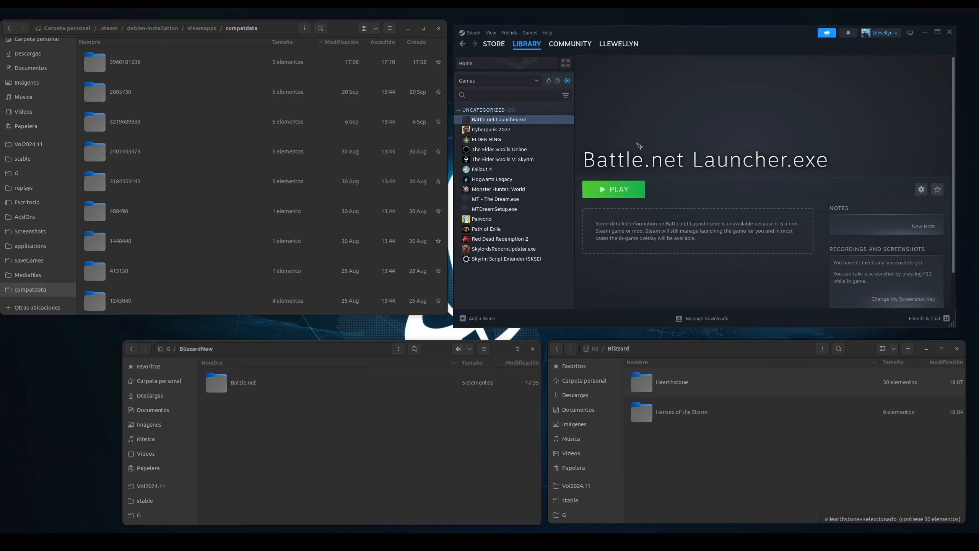
right_click(511, 120)
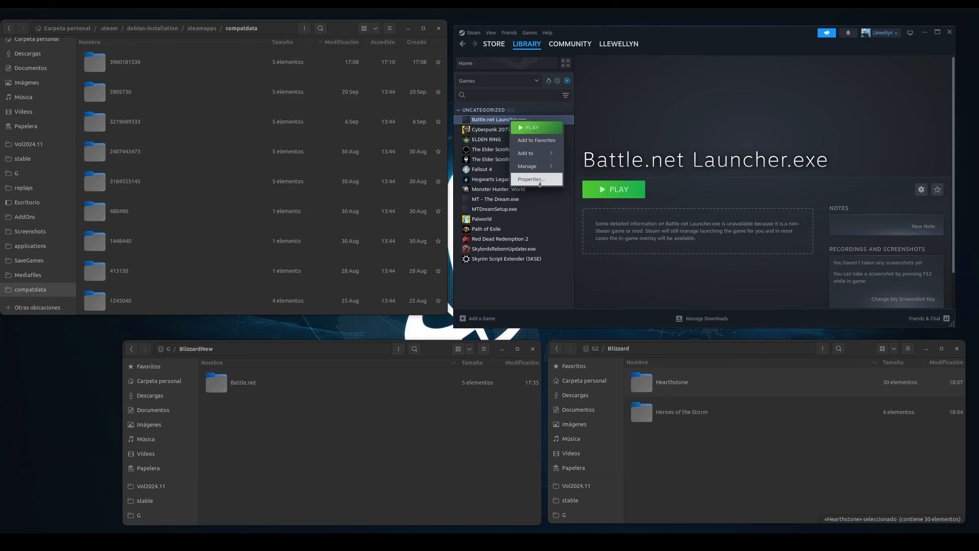
click(539, 181)
click(582, 128)
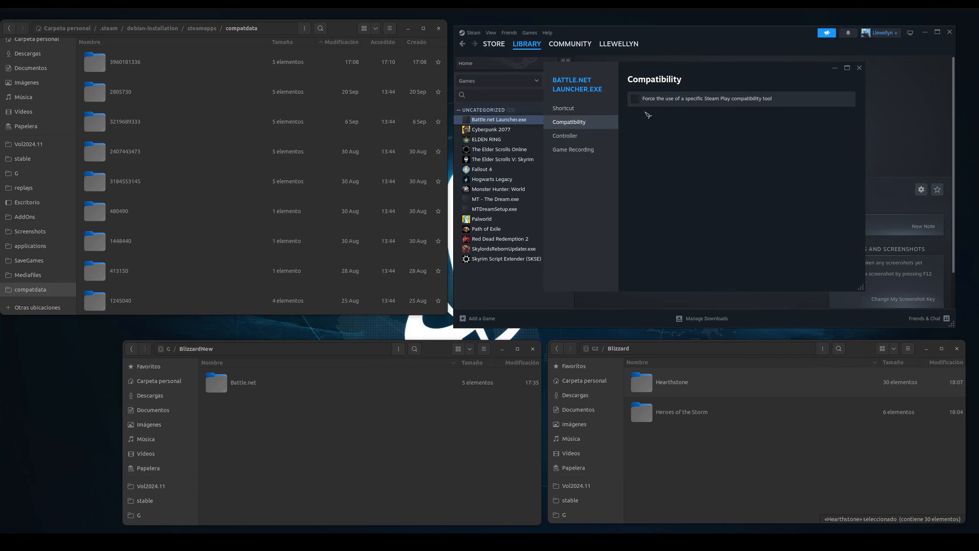
click(634, 99)
click(690, 123)
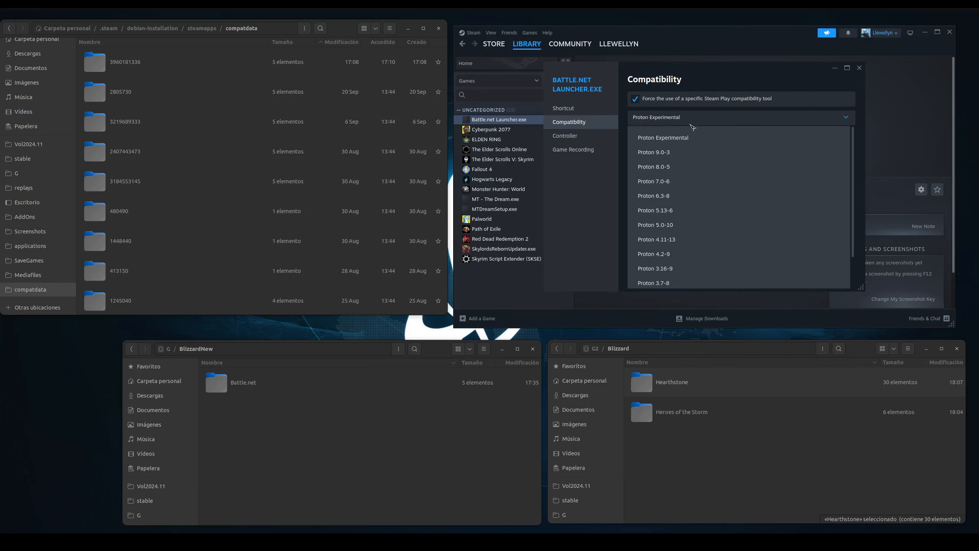
click(664, 152)
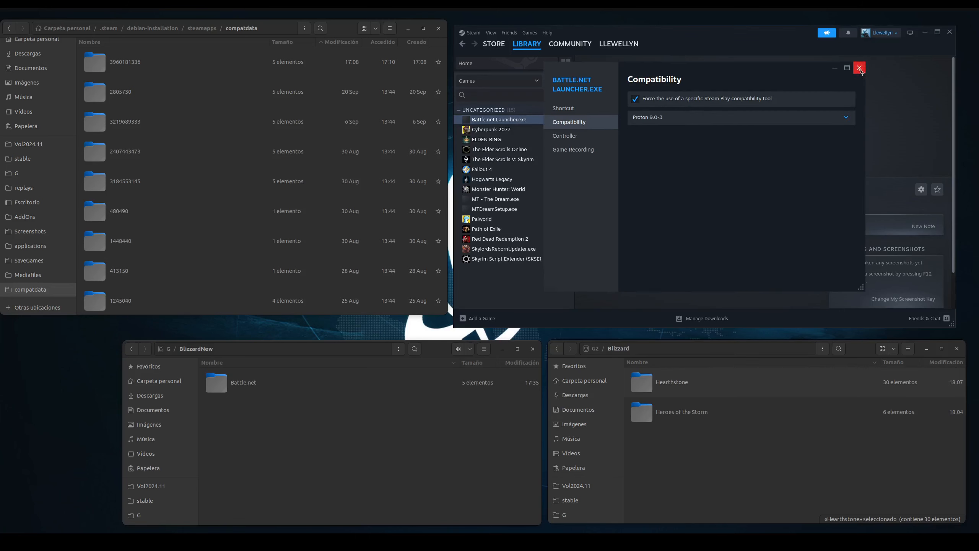
click(859, 68)
Step: Launch Battle.net Launcher.exe from Steam and dismiss the game search dialog and the favourites bar introduction
click(620, 190)
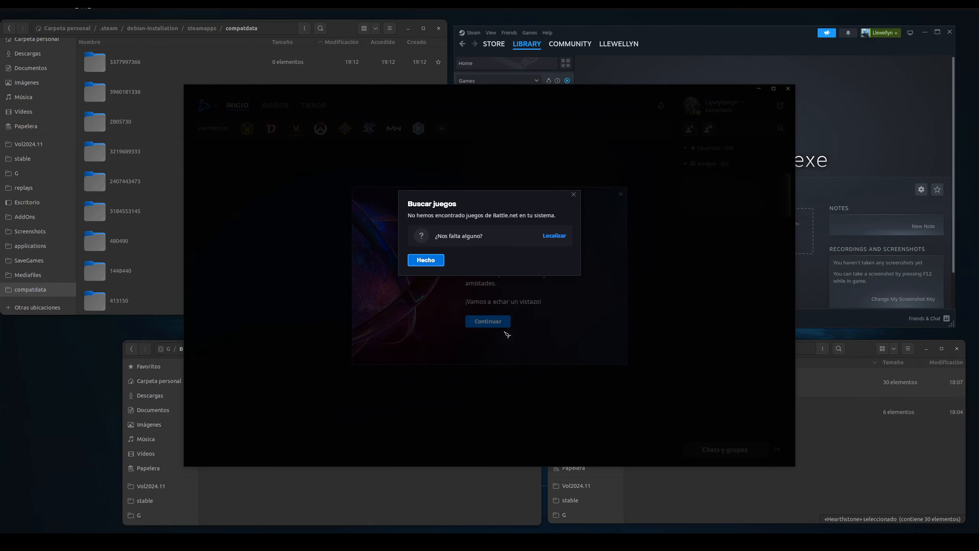
click(430, 263)
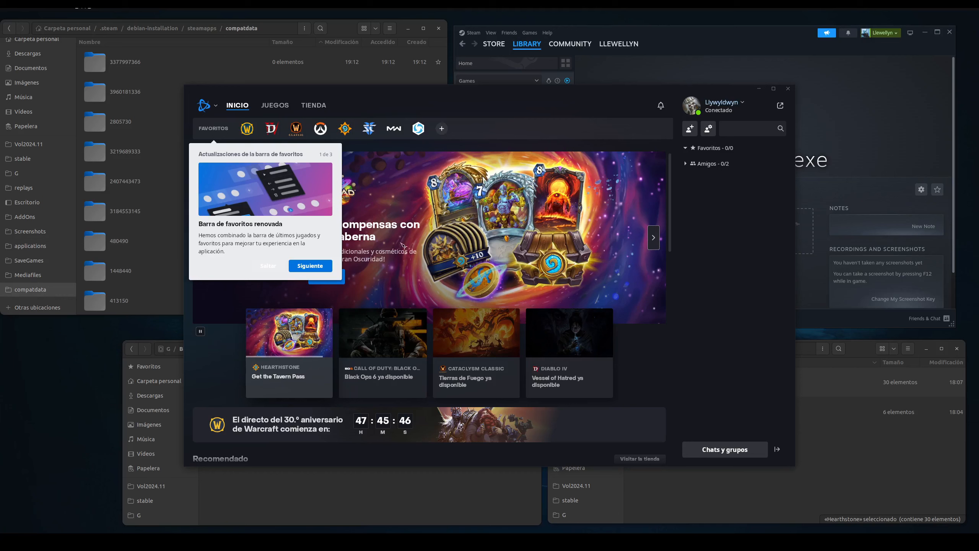
click(314, 265)
click(320, 265)
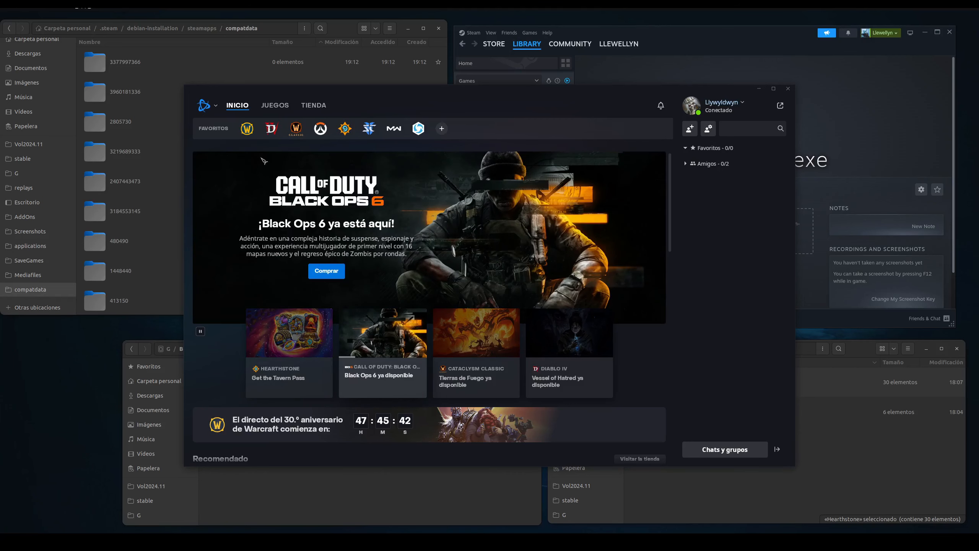
Step: Point Battle.net to the existing Hearthstone installation in the Blizzard folder on the G2 drive
click(846, 450)
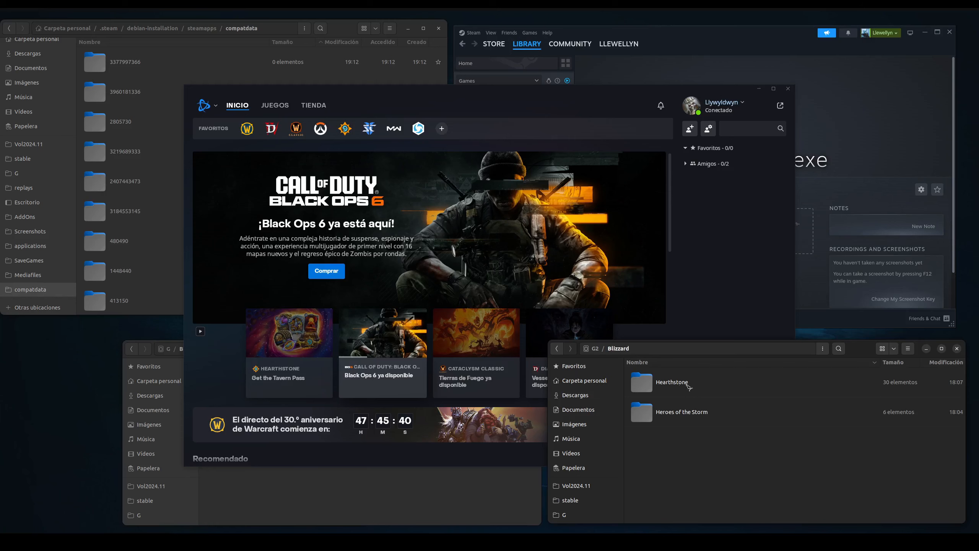
click(343, 131)
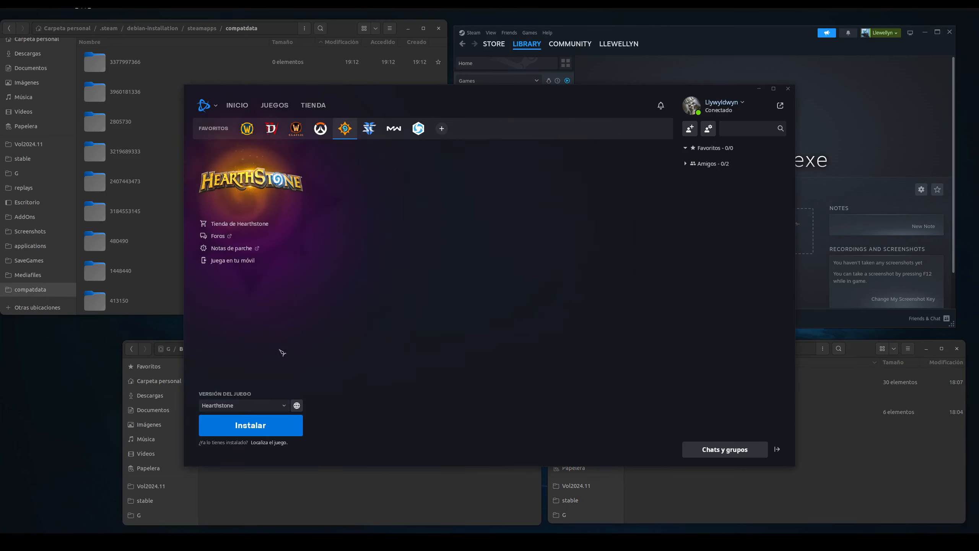
click(269, 443)
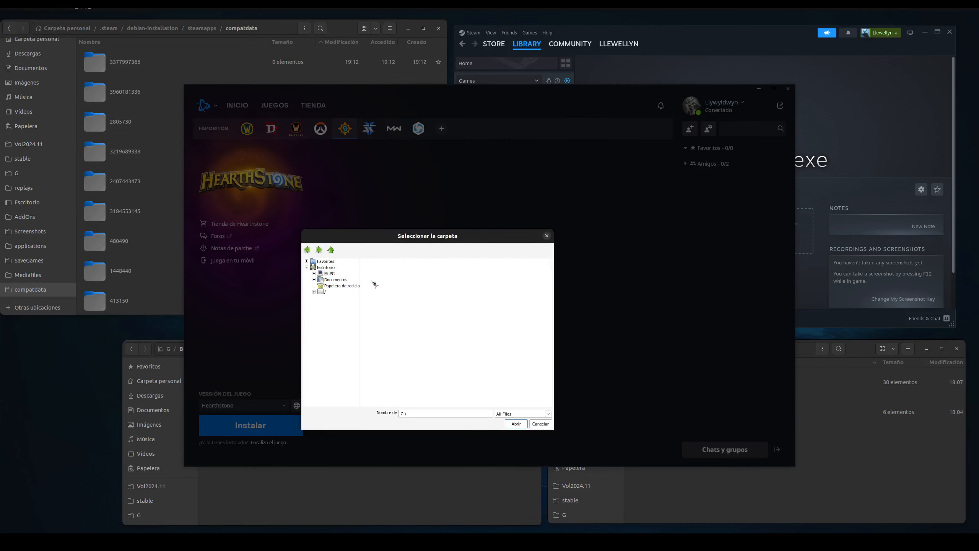
double_click(369, 318)
double_click(374, 269)
double_click(373, 274)
double_click(374, 268)
click(376, 269)
click(515, 423)
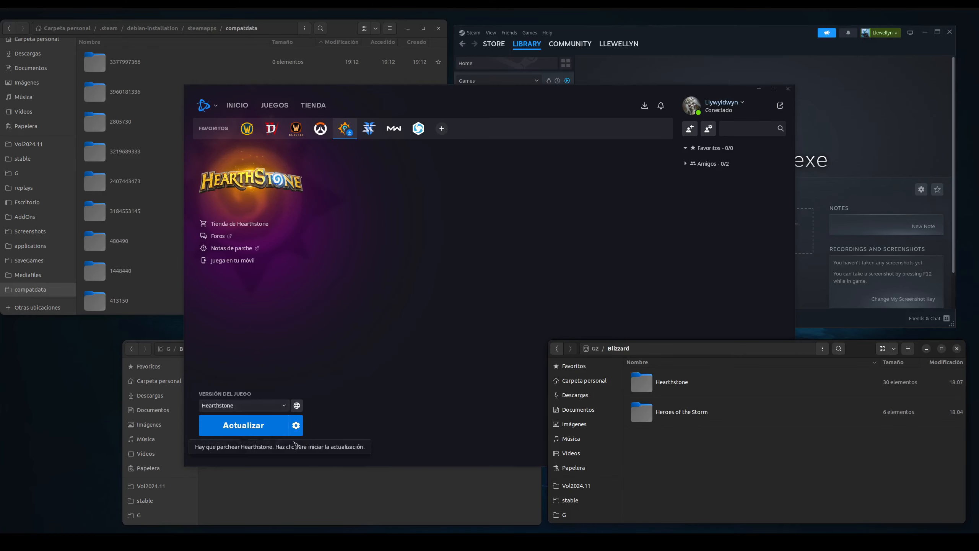
Step: Point Battle.net to the existing Heroes of the Storm installation on the G2 drive, and return to the Hearthstone page
click(418, 128)
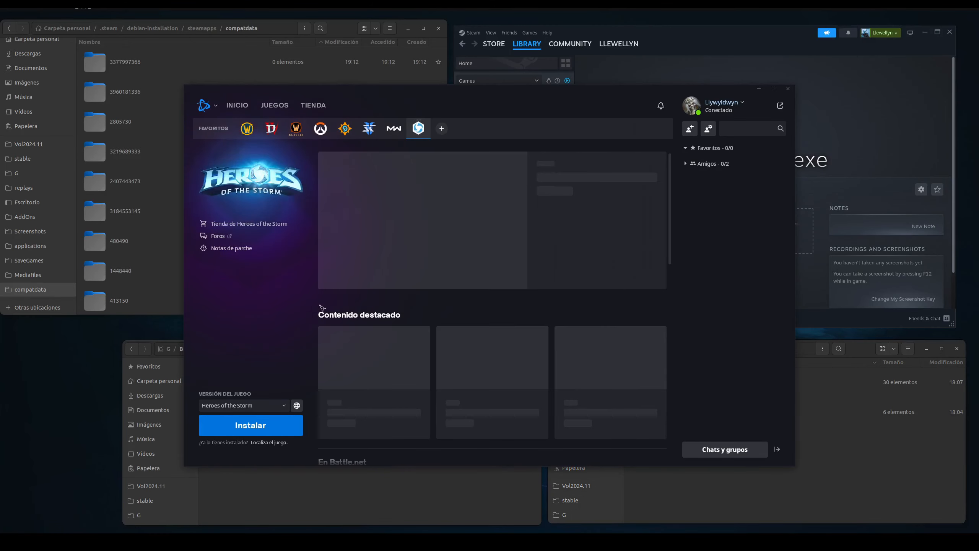
click(269, 442)
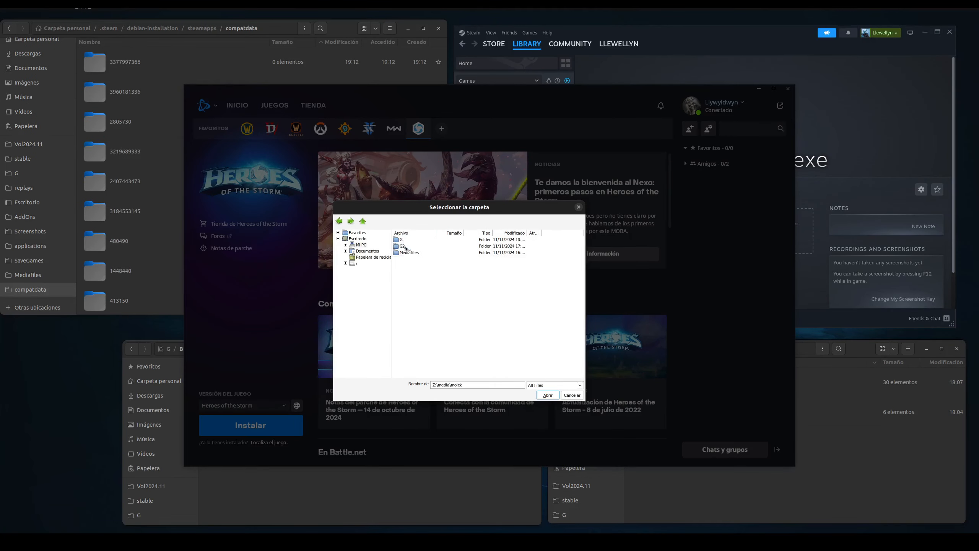
double_click(401, 246)
click(548, 395)
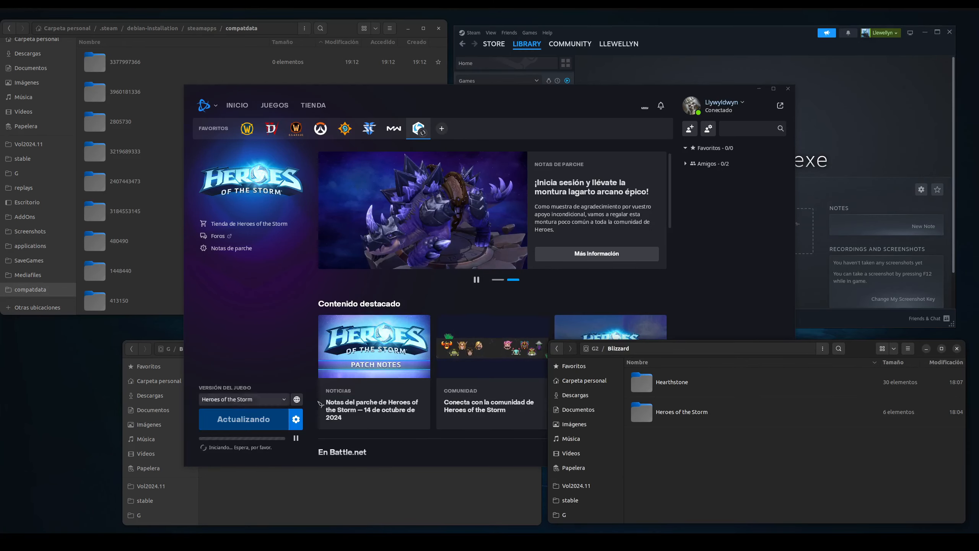
click(347, 131)
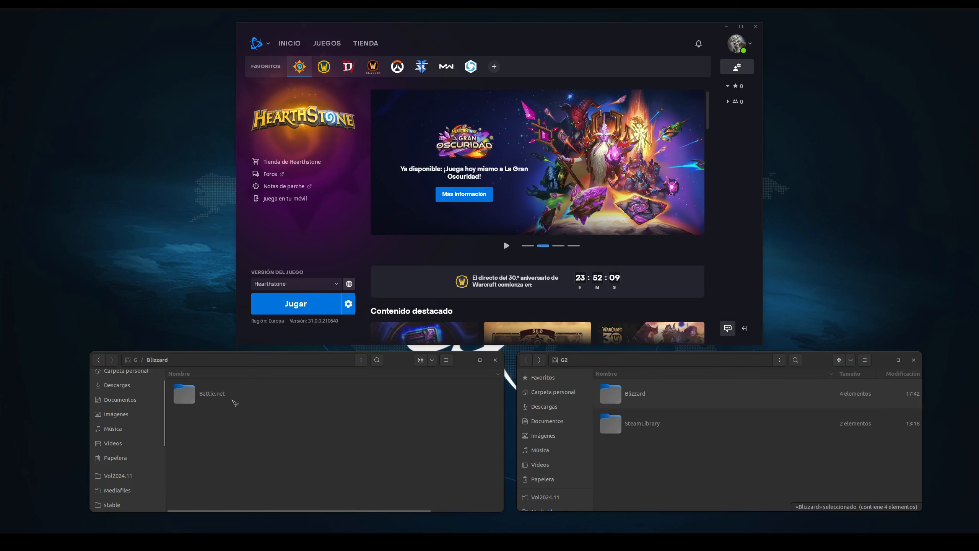